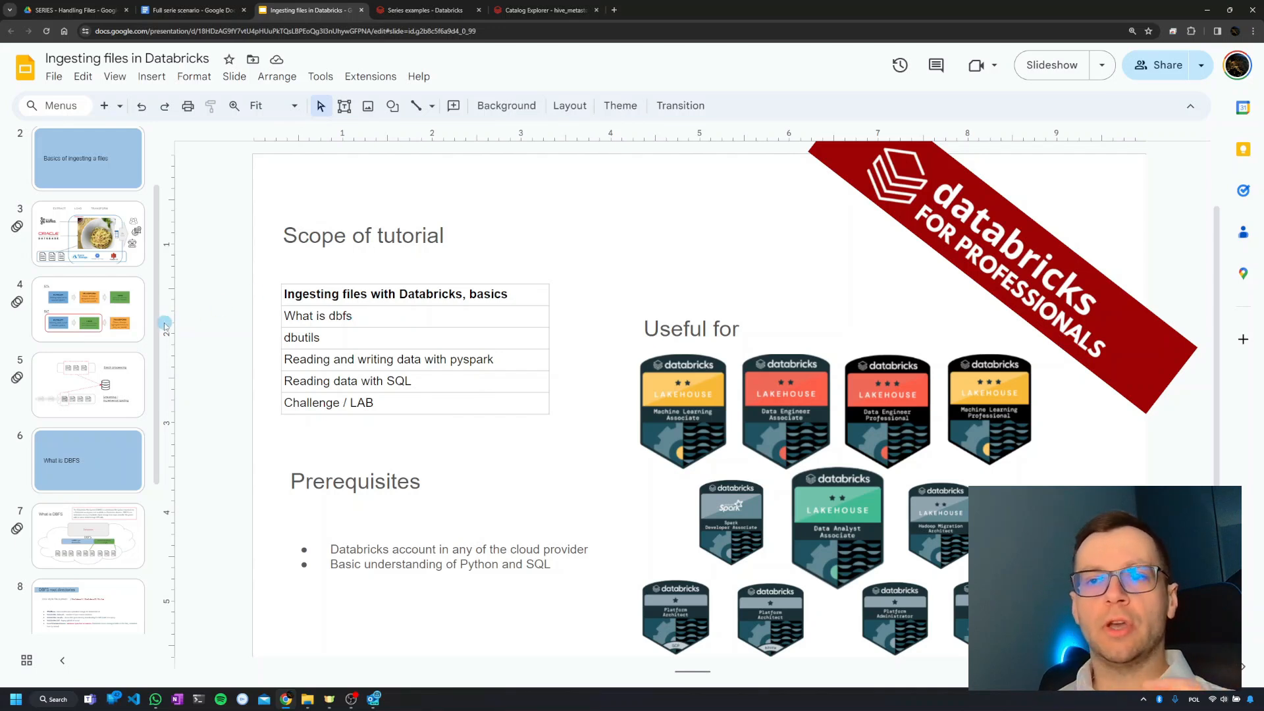
mouse_move(157, 329)
mouse_down()
mouse_move(154, 496)
mouse_move(152, 385)
mouse_up()
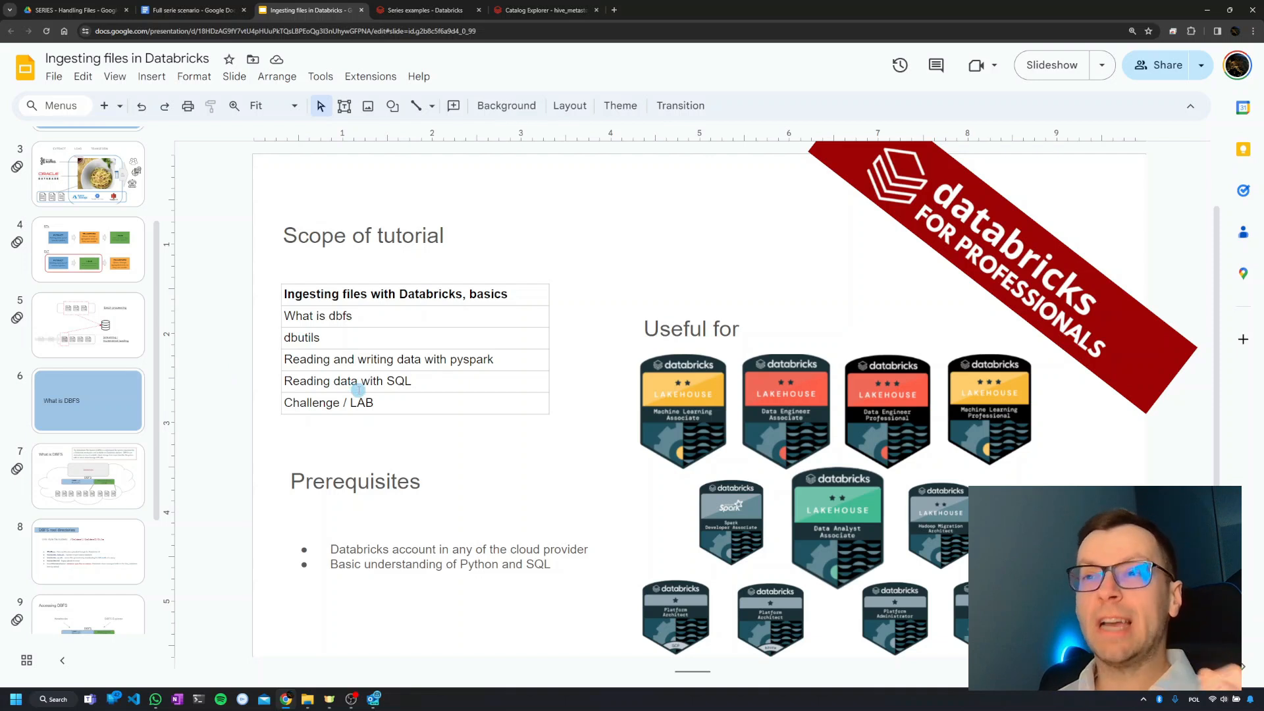
Review the Series examples notebook code, then return to the Ingesting files slides.
click(420, 9)
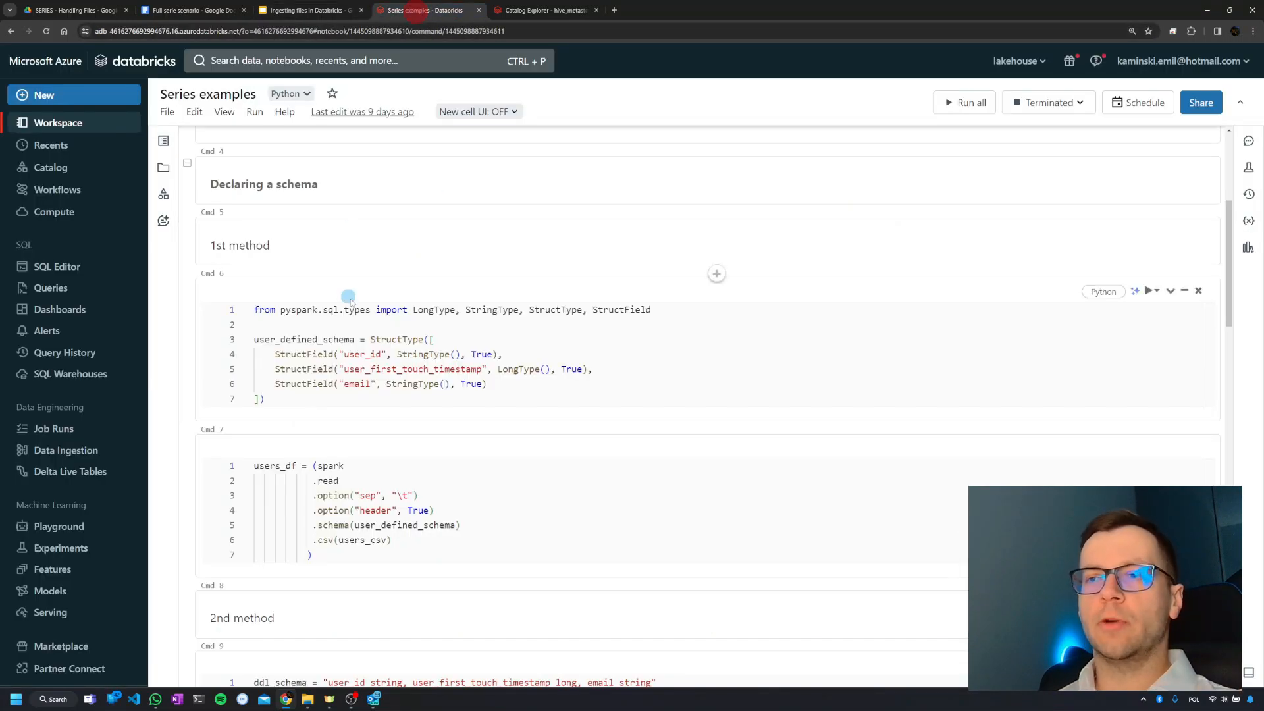
scroll(439, 303, up, 3)
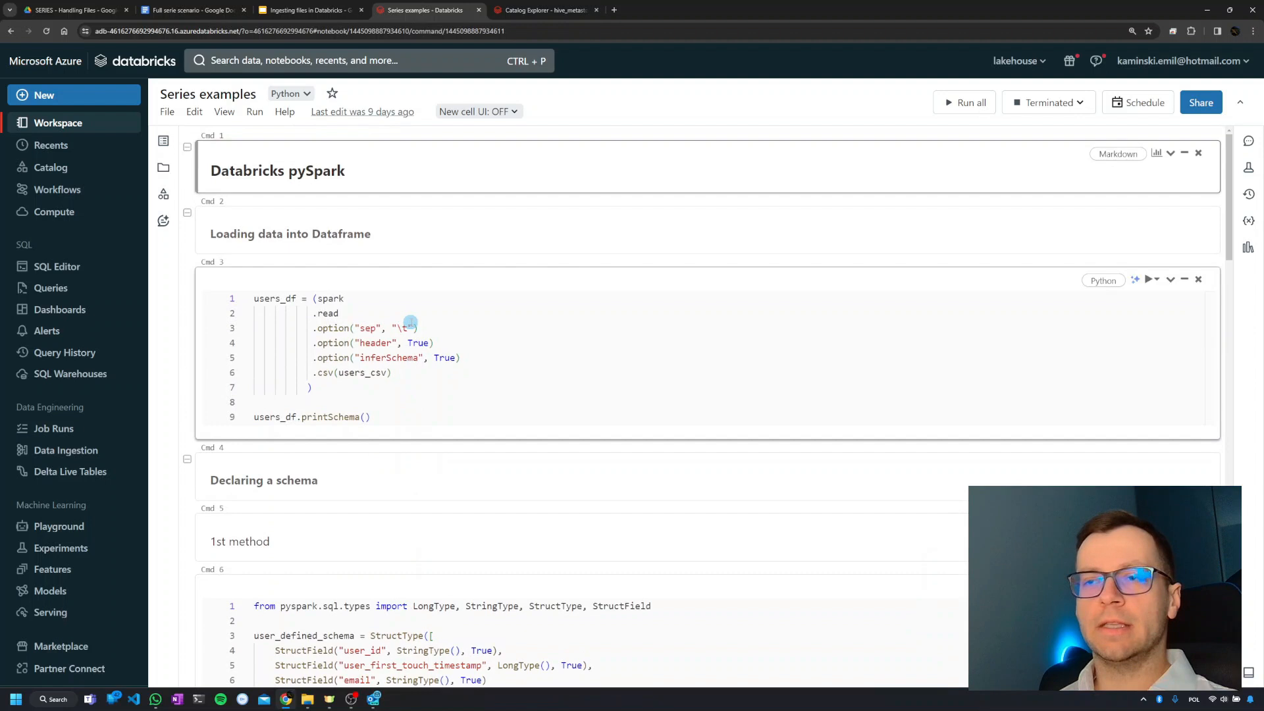
scroll(410, 323, down, 1)
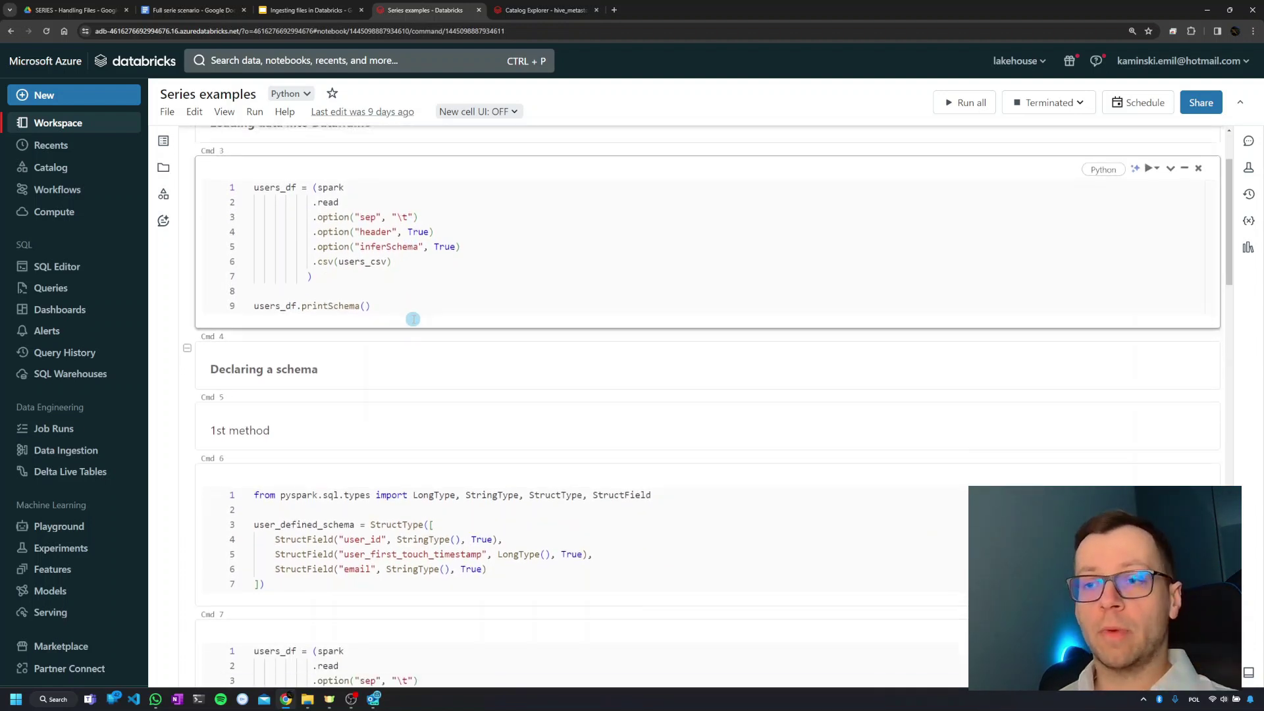
scroll(410, 316, down, 4)
scroll(412, 318, up, 1)
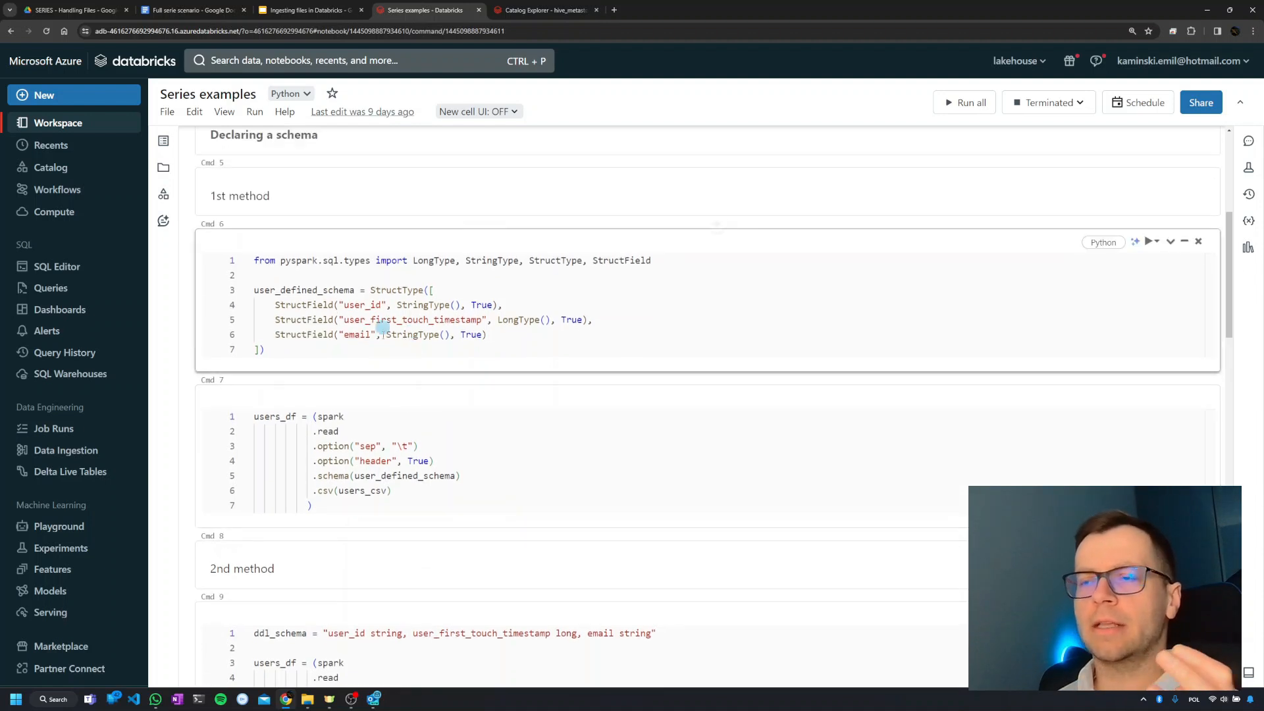
scroll(400, 322, down, 3)
scroll(431, 425, down, 1)
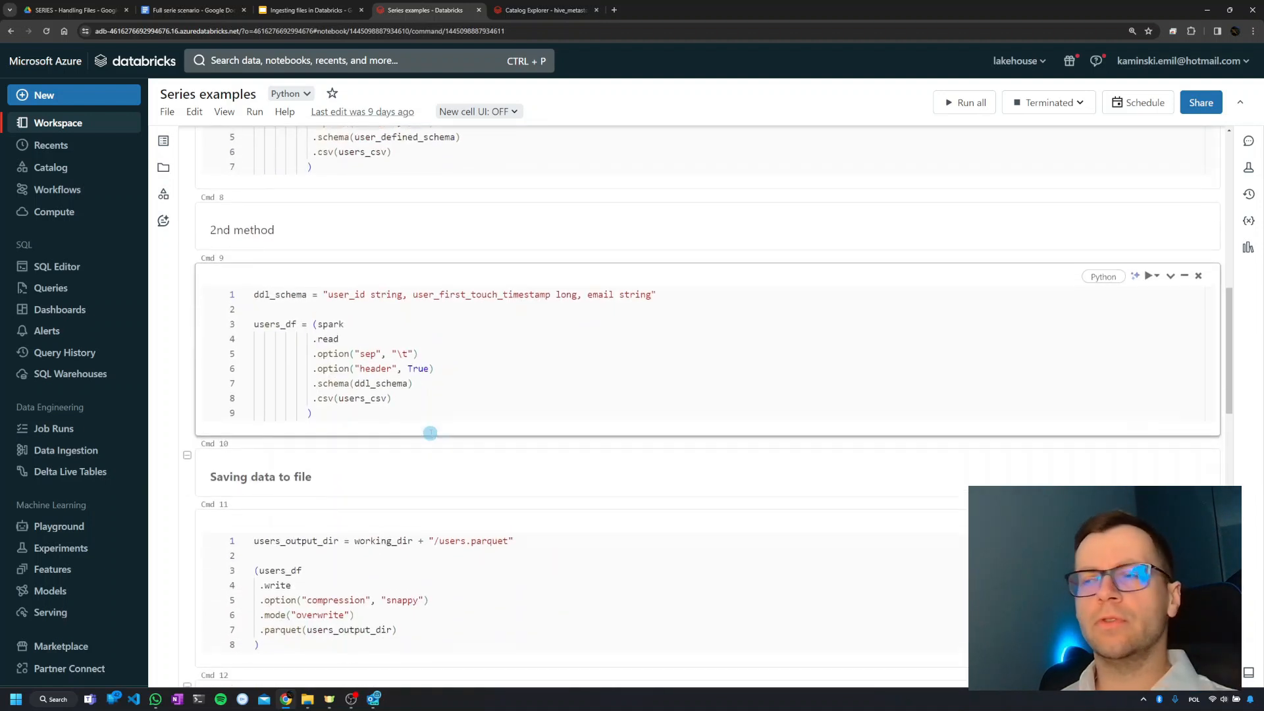
scroll(433, 432, down, 2)
scroll(433, 432, down, 2)
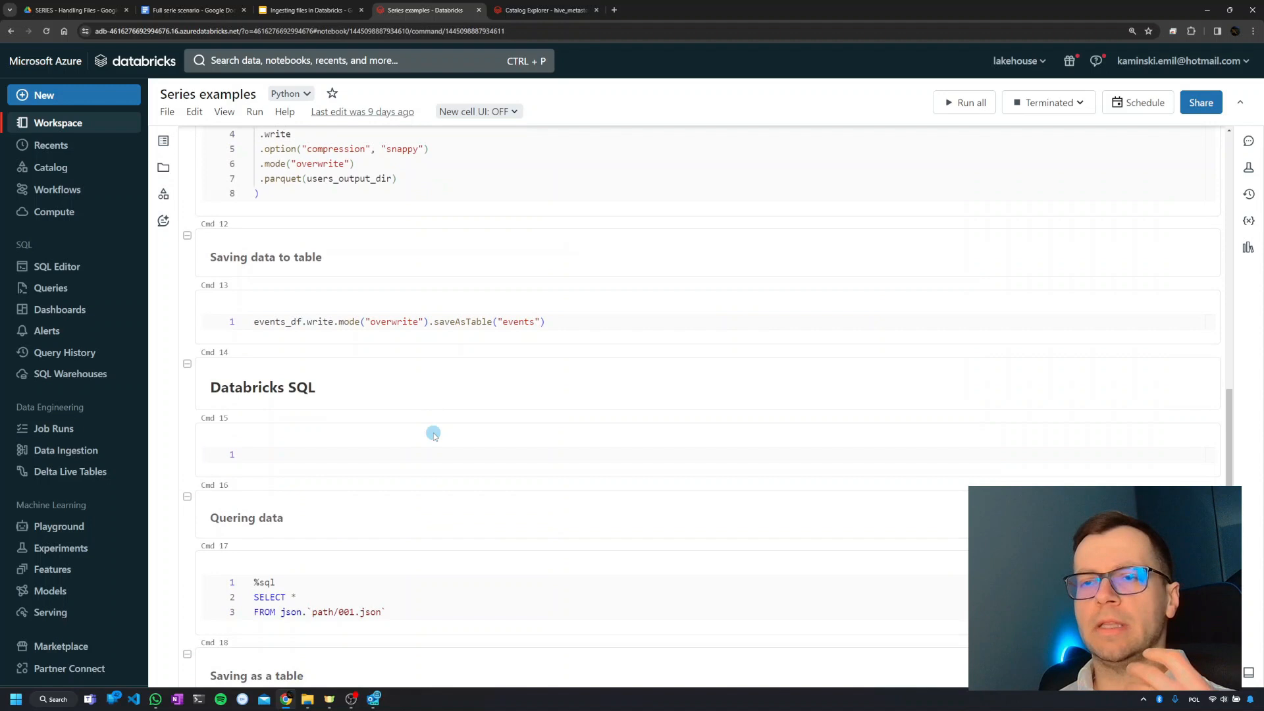
scroll(432, 434, down, 3)
scroll(434, 439, down, 1)
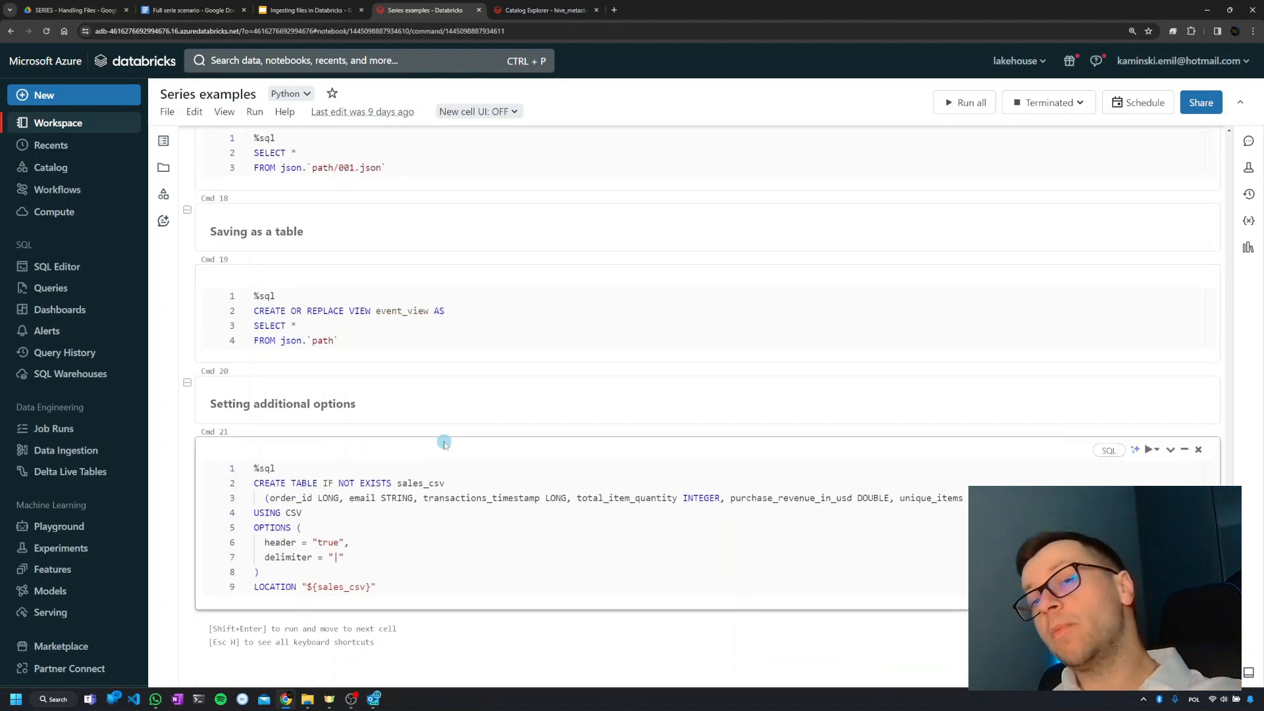
scroll(445, 443, up, 1)
scroll(445, 443, up, 5)
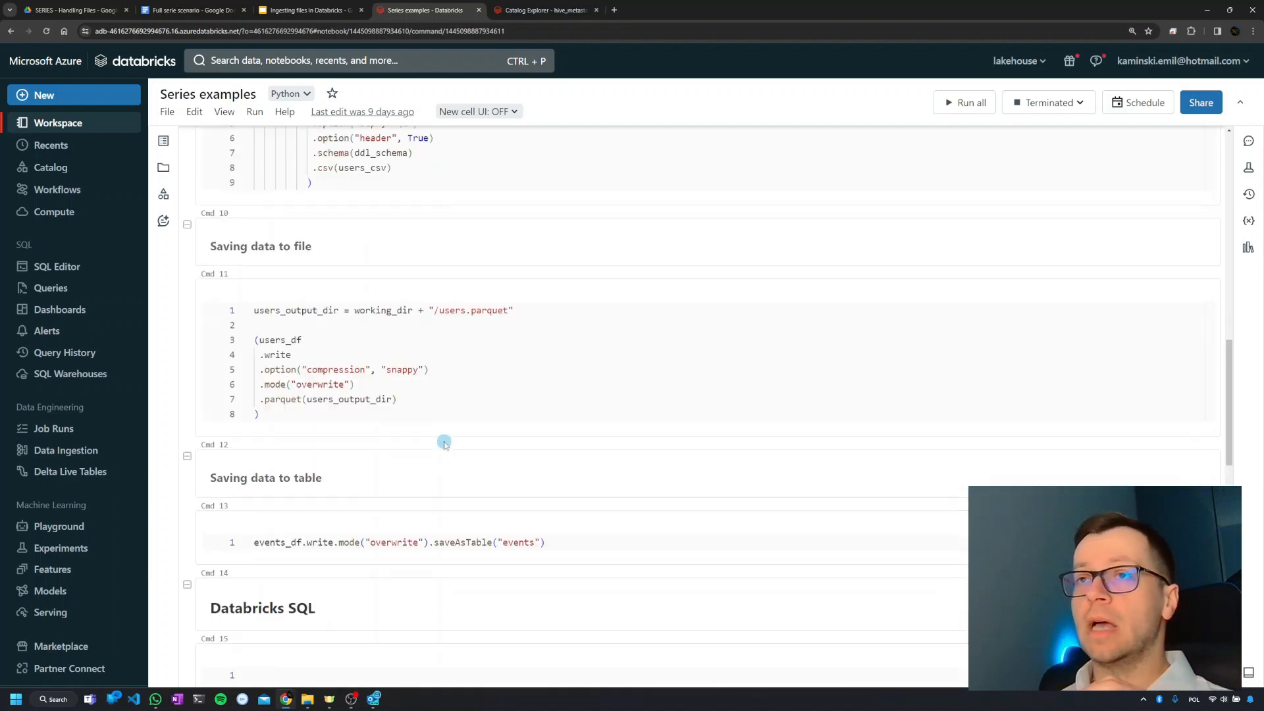
scroll(445, 445, up, 3)
scroll(444, 446, up, 3)
scroll(444, 445, up, 3)
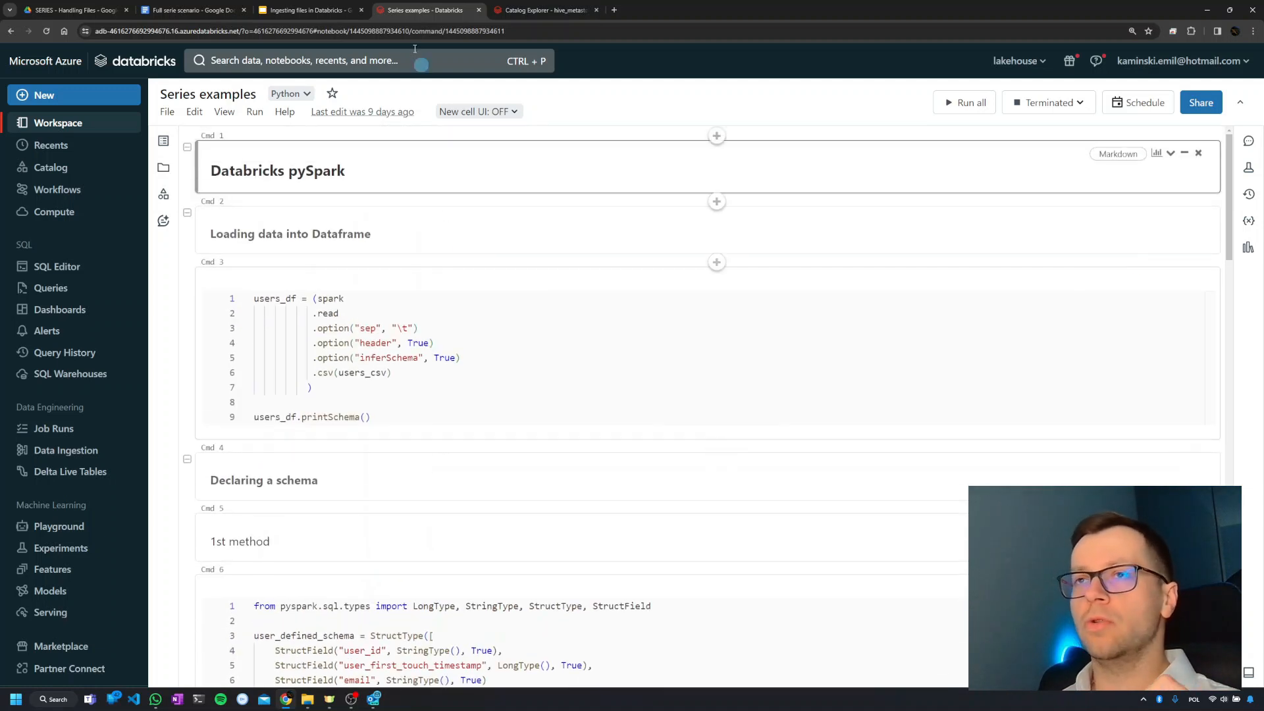
click(308, 10)
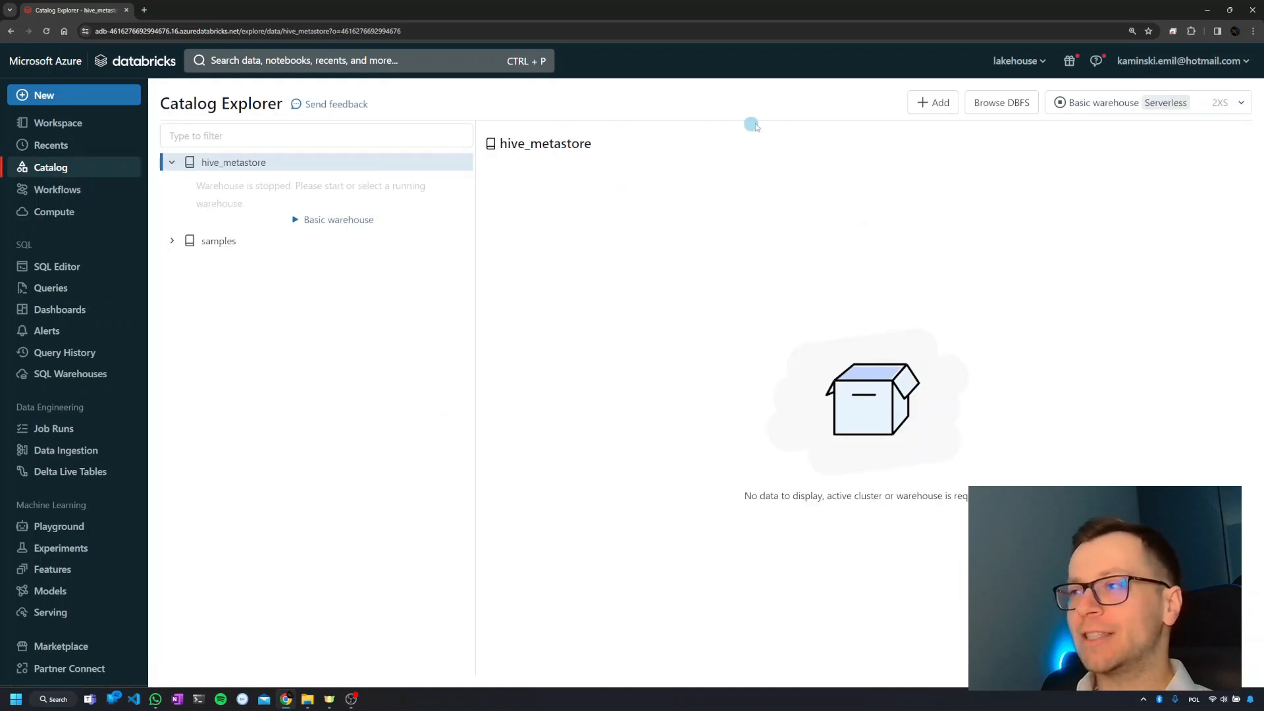
From Add data, start creating a table from a local file upload.
click(933, 104)
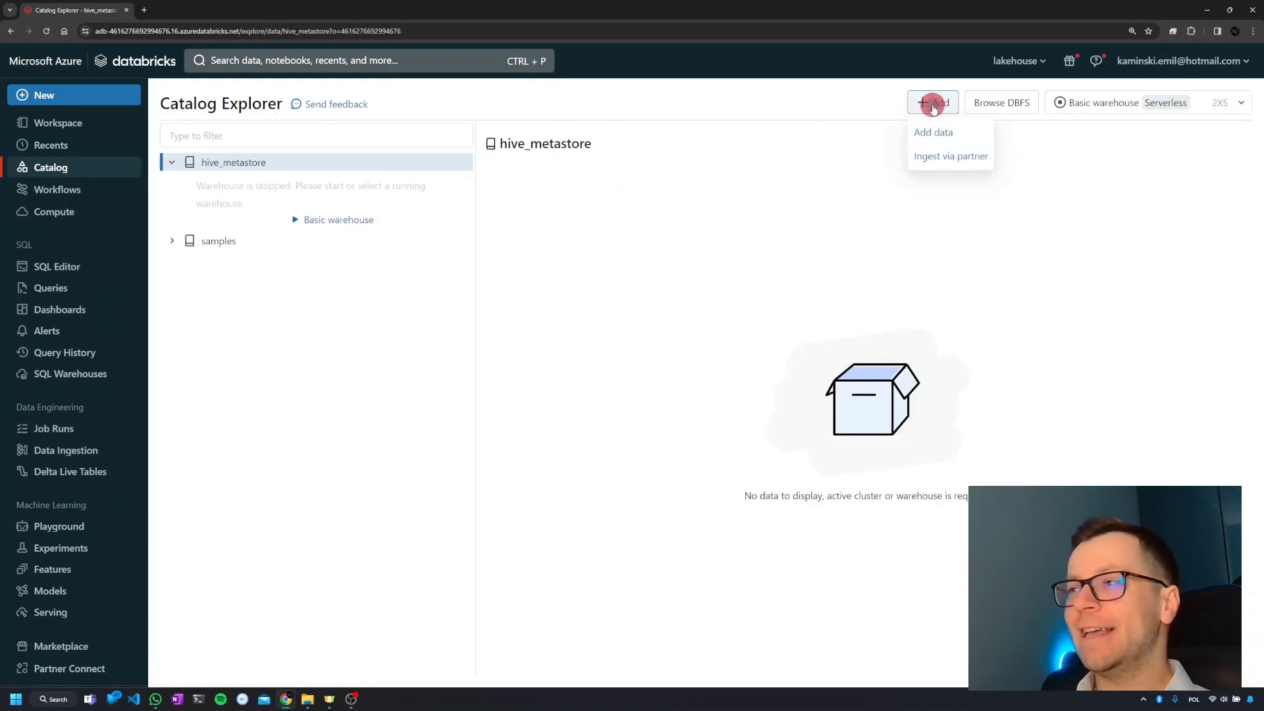
click(931, 131)
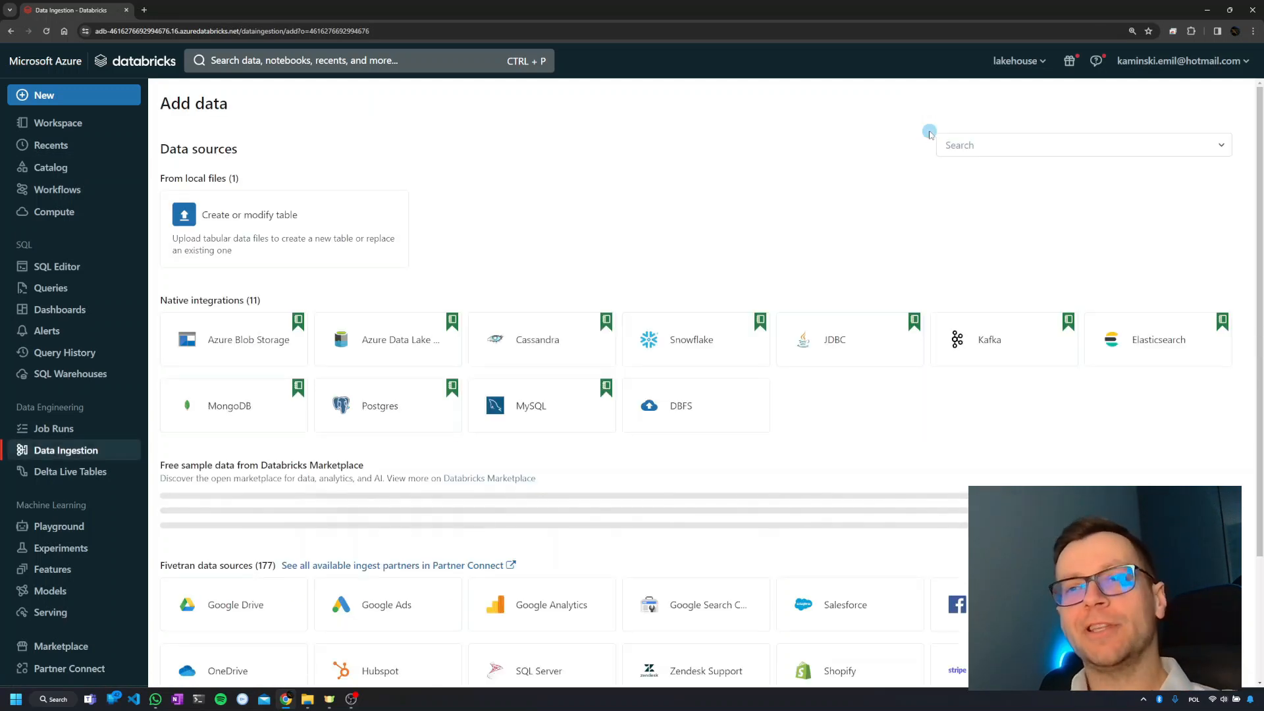
click(393, 200)
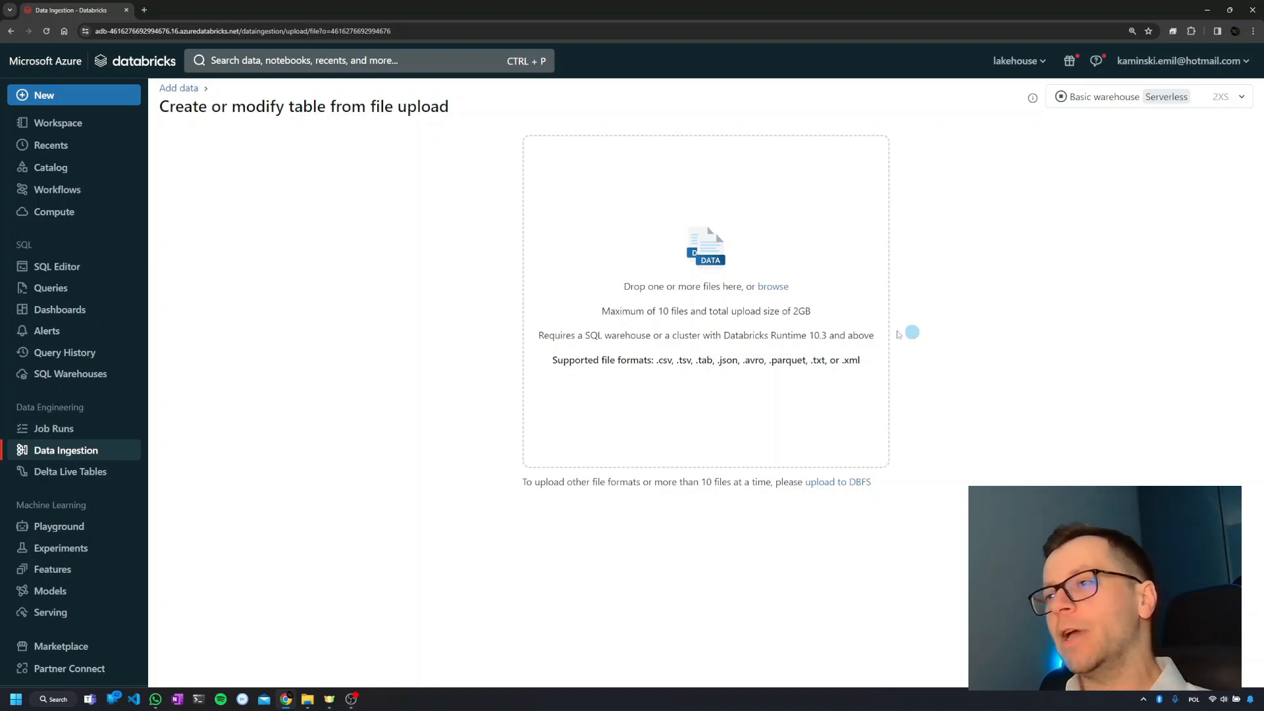
Upload companies.csv from Documents to preview it as table companies99.
click(774, 287)
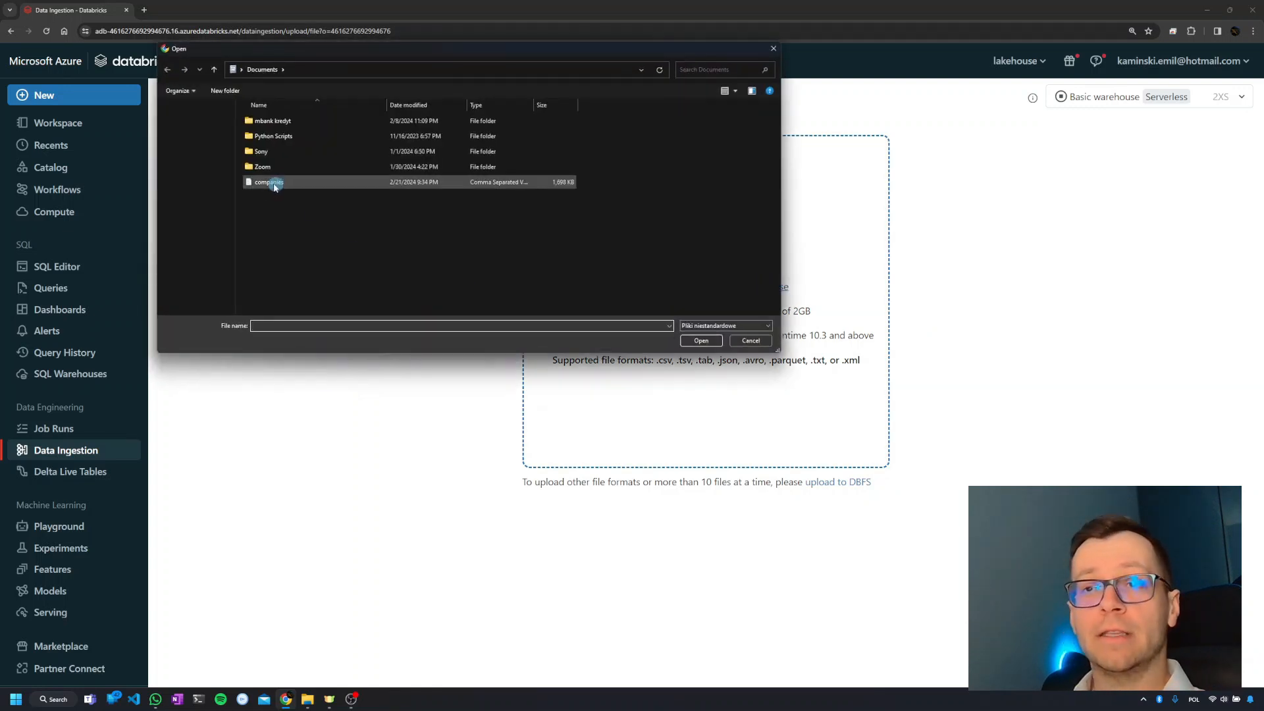
click(274, 183)
click(703, 341)
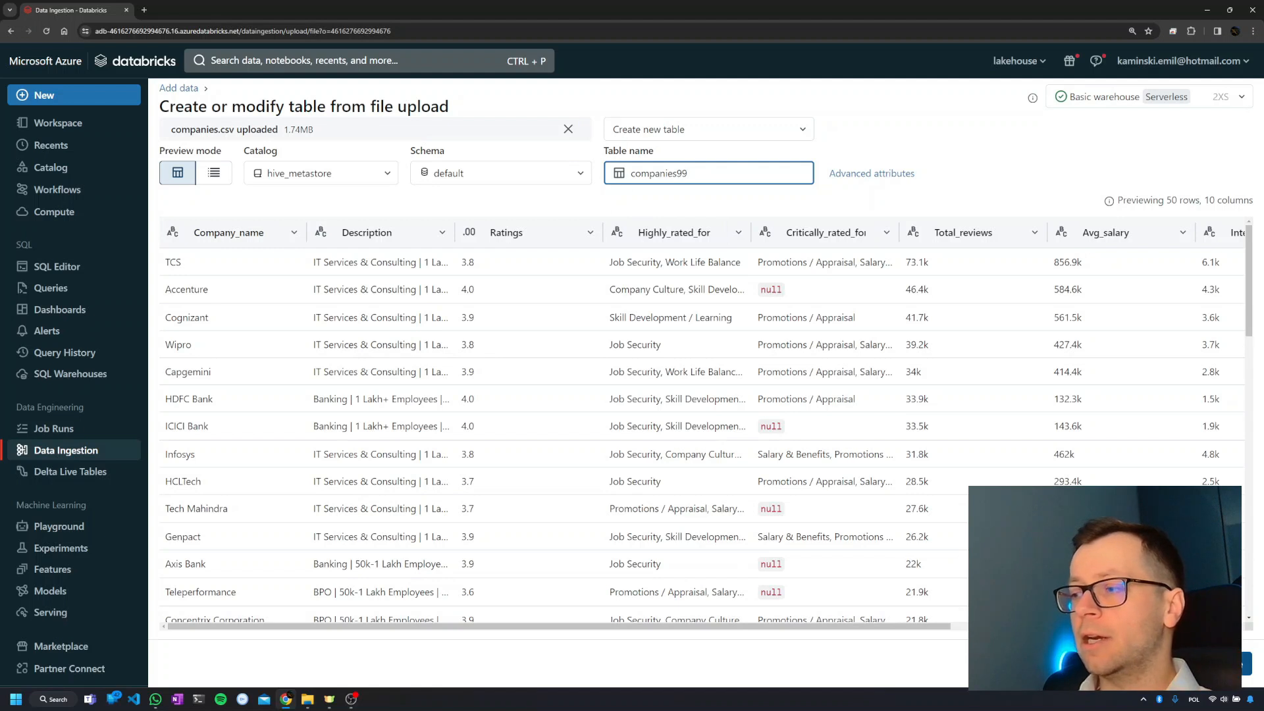
Create companies99 and show its columns under hive_metastore > default in Catalog Explorer.
click(1246, 664)
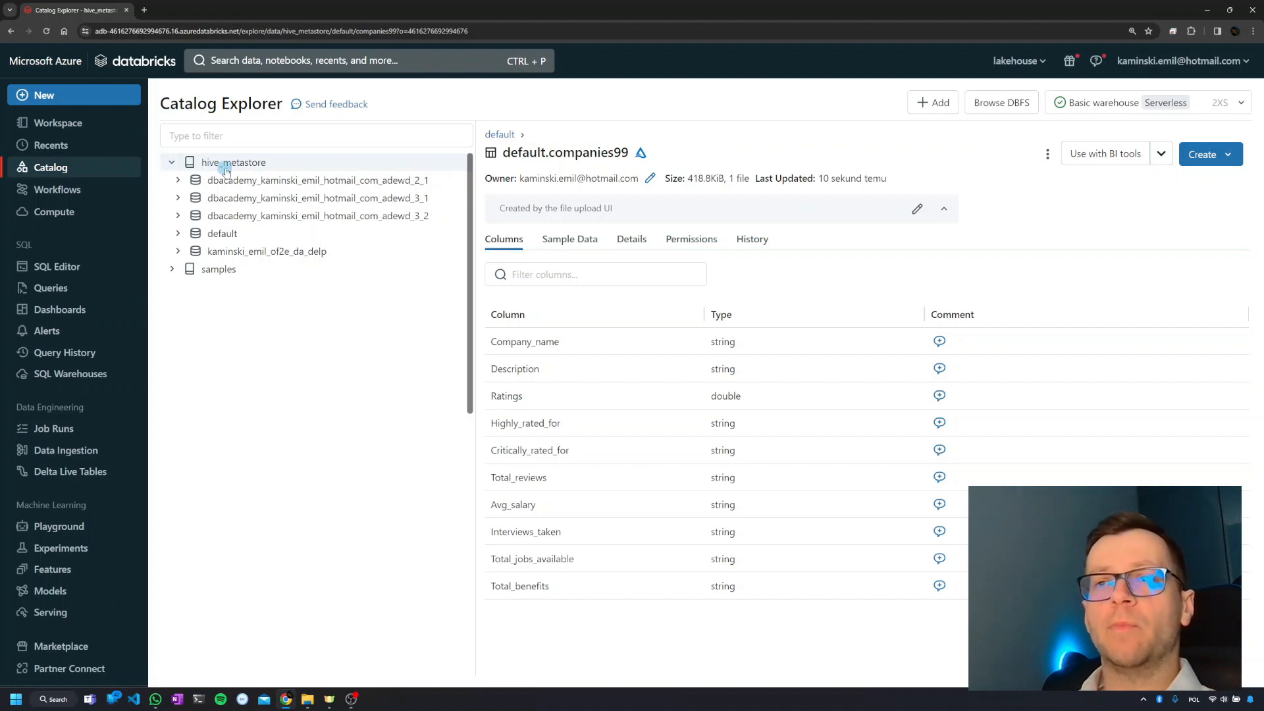
click(178, 234)
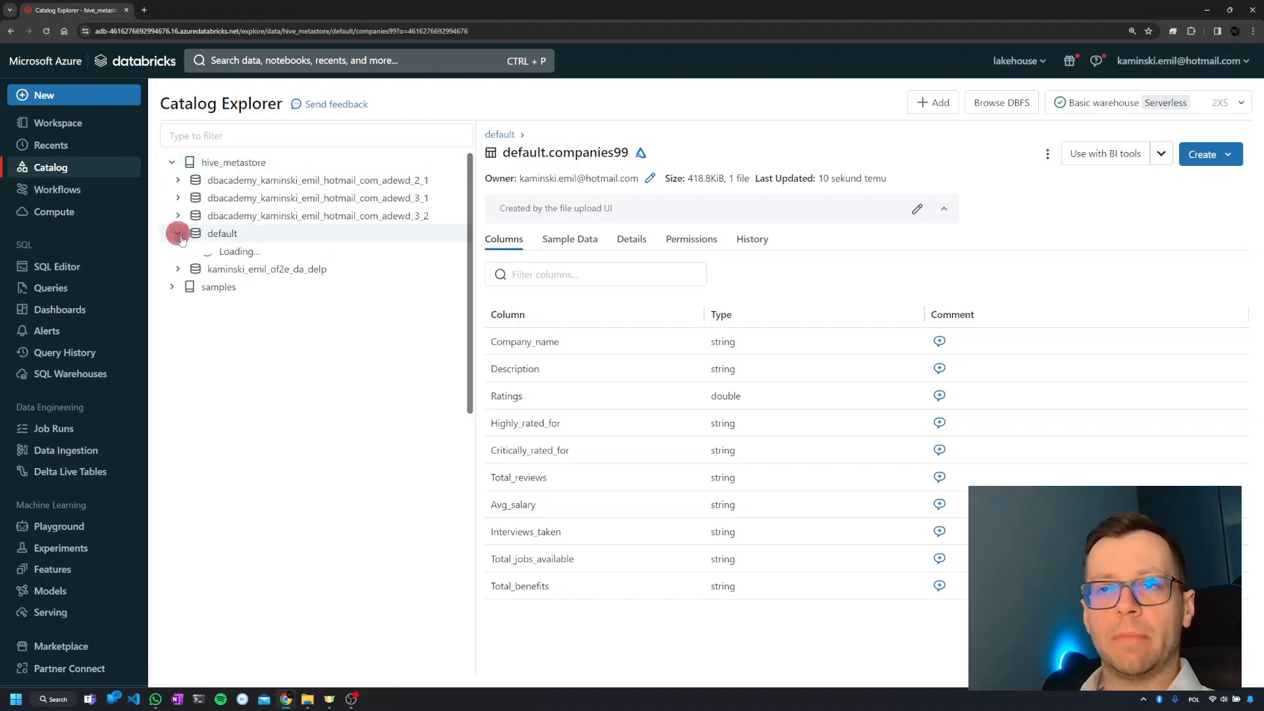
scroll(287, 450, down, 2)
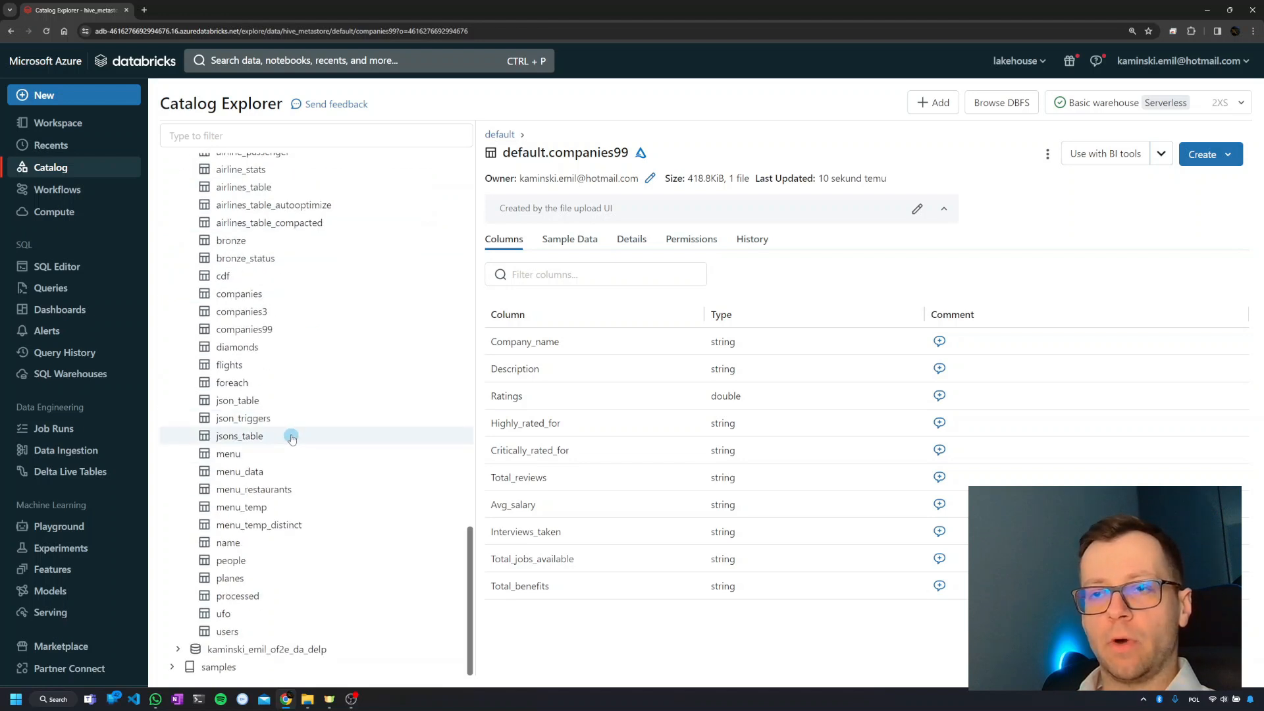
scroll(271, 386, up, 1)
click(249, 380)
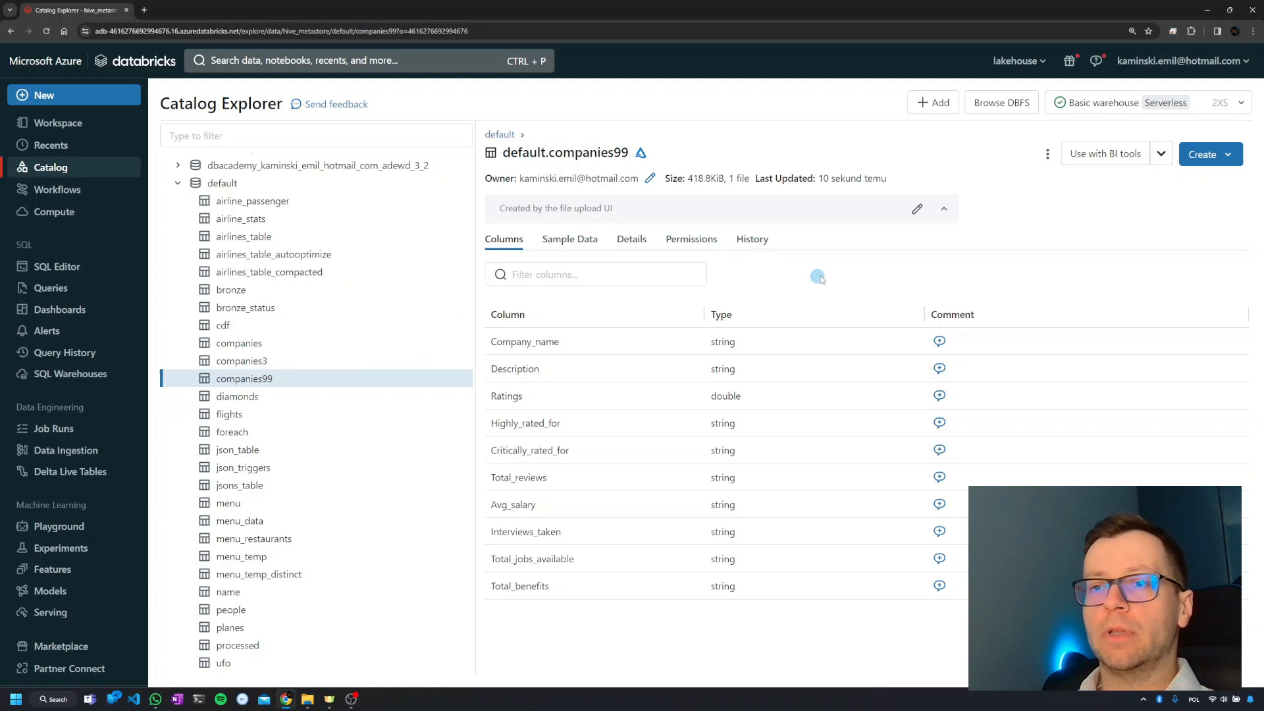
Preview sample rows of companies99, then switch to the files formats notebook.
click(566, 243)
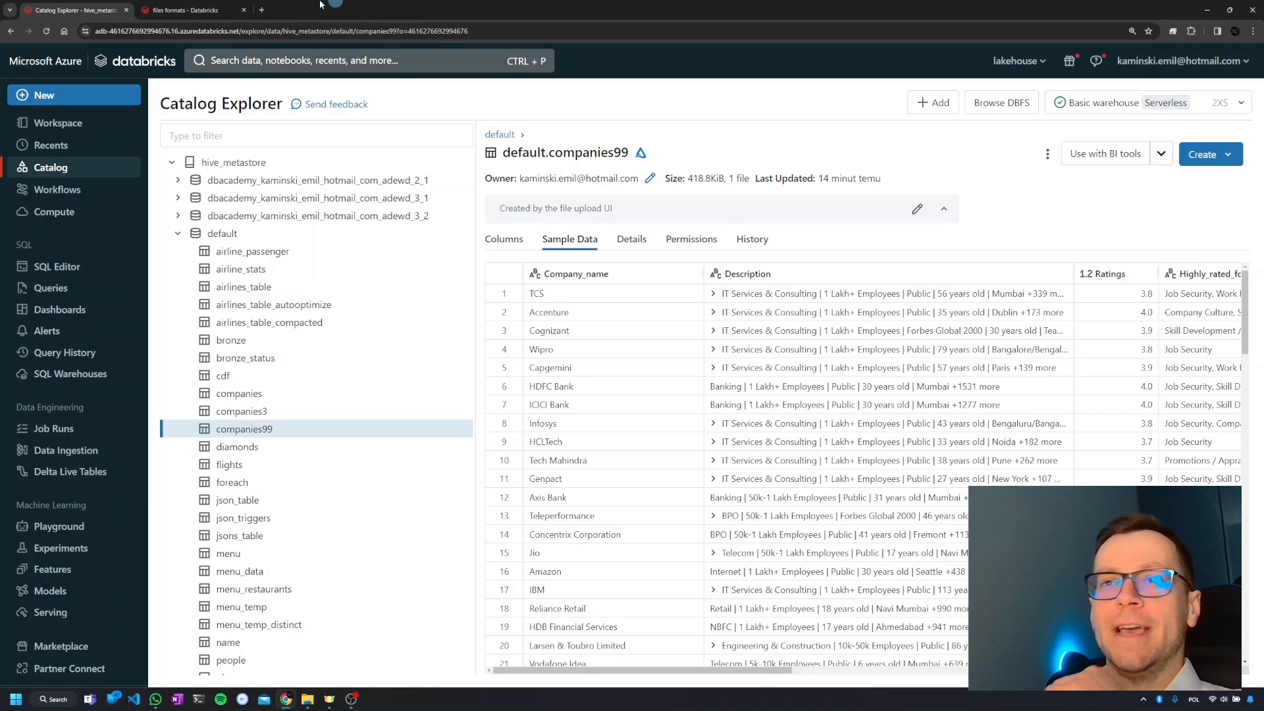
click(195, 11)
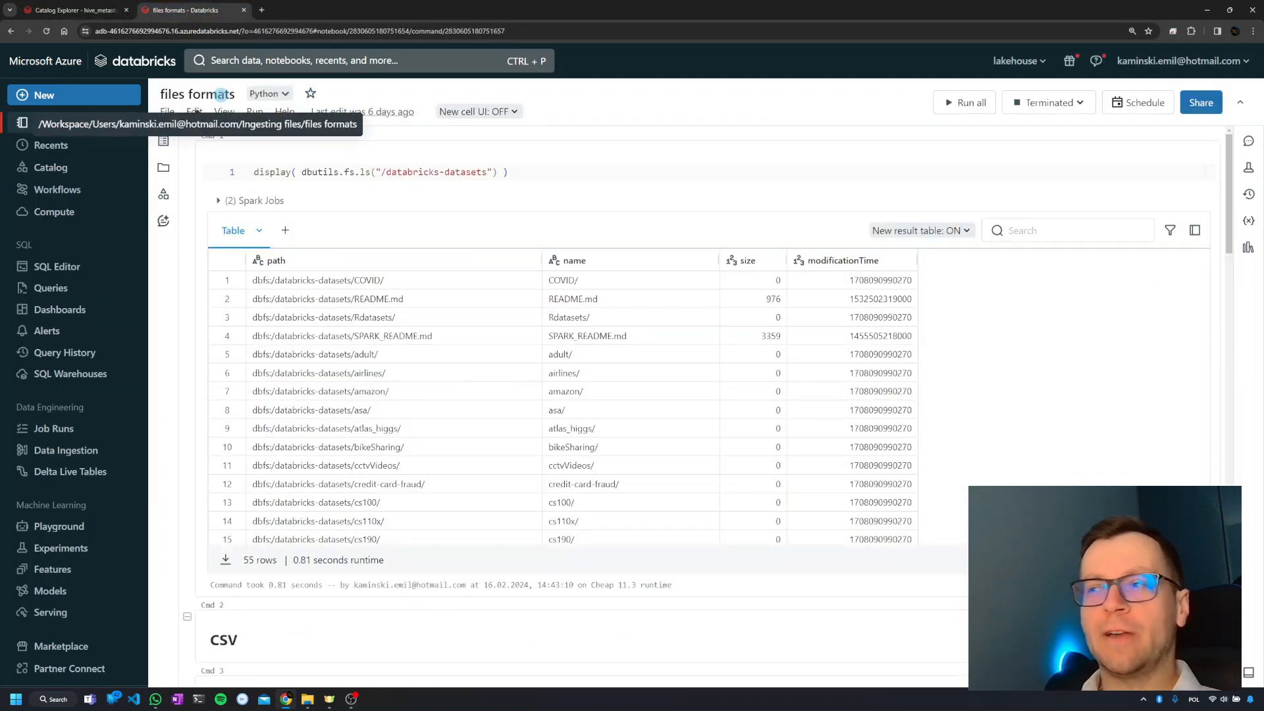
mouse_move(592, 178)
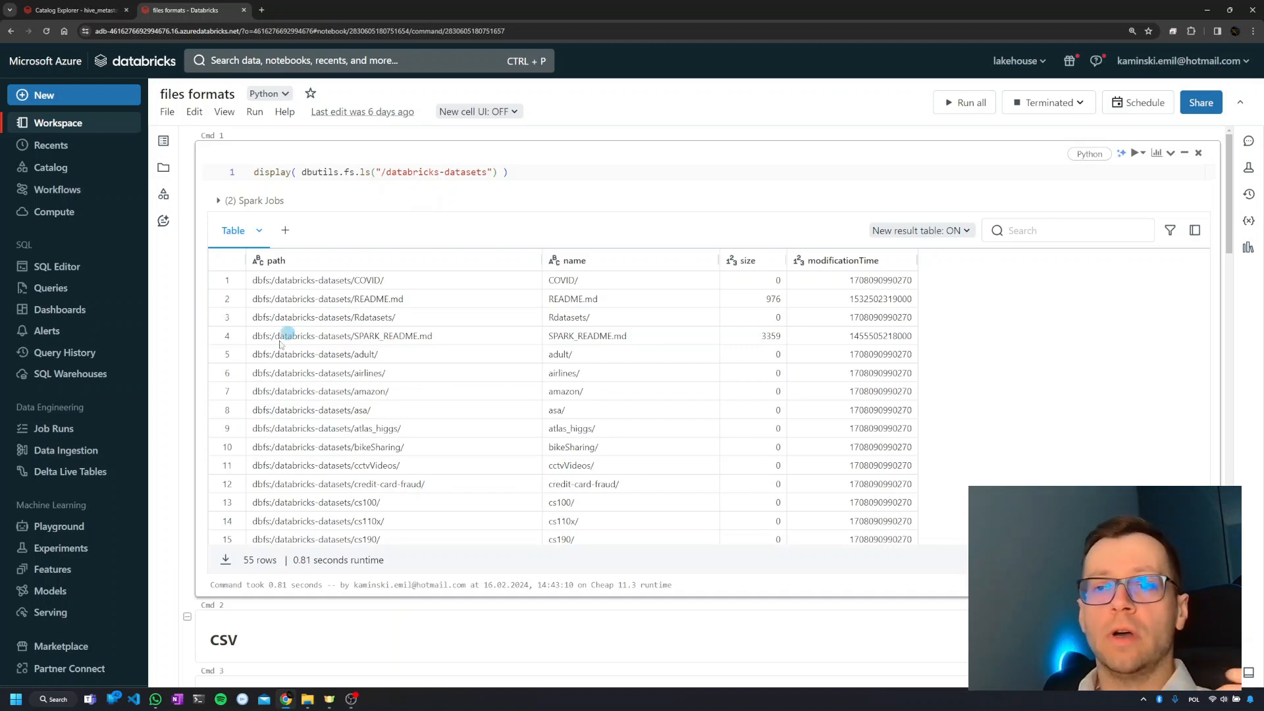
scroll(181, 402, down, 1)
scroll(181, 402, down, 3)
scroll(189, 403, down, 1)
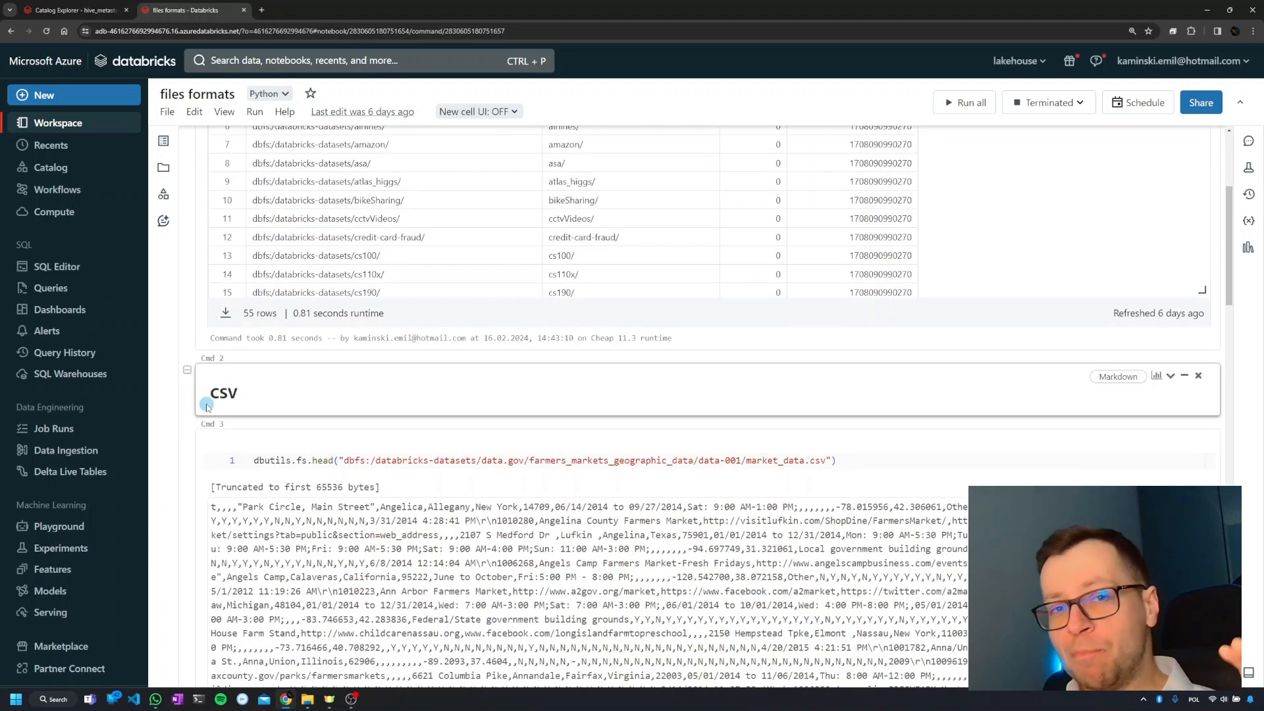
scroll(205, 405, down, 3)
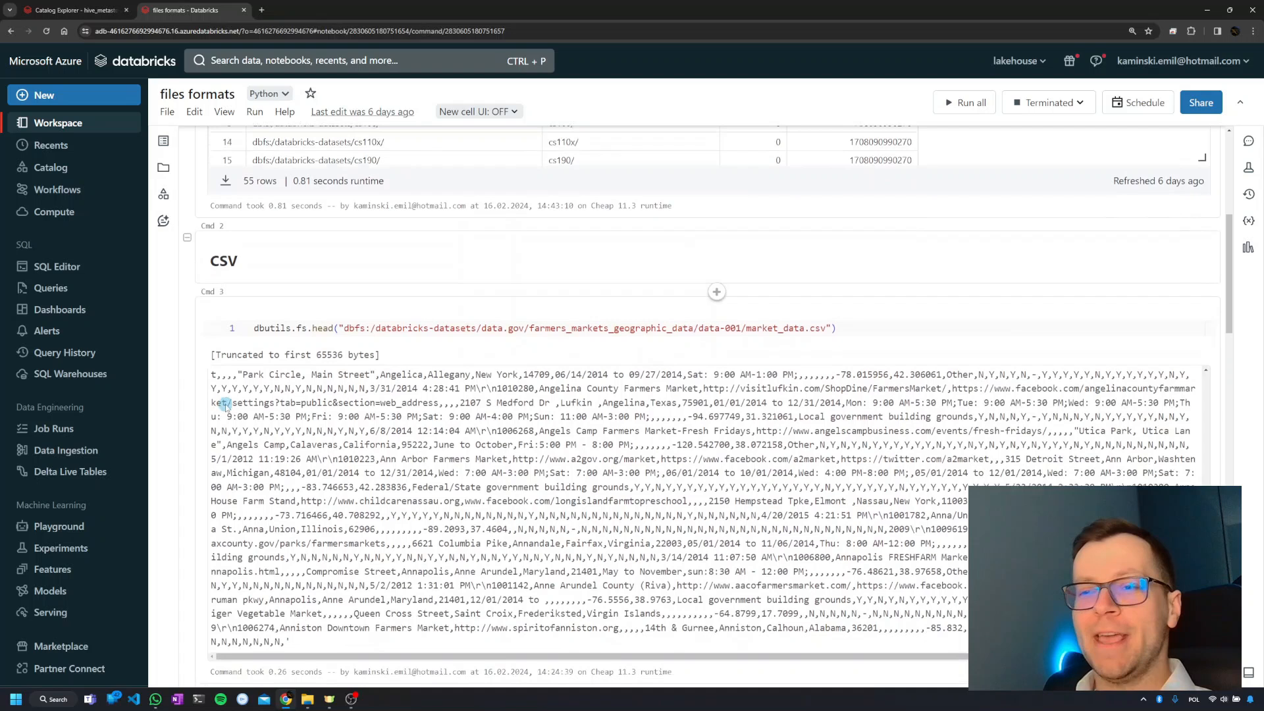
scroll(227, 401, down, 1)
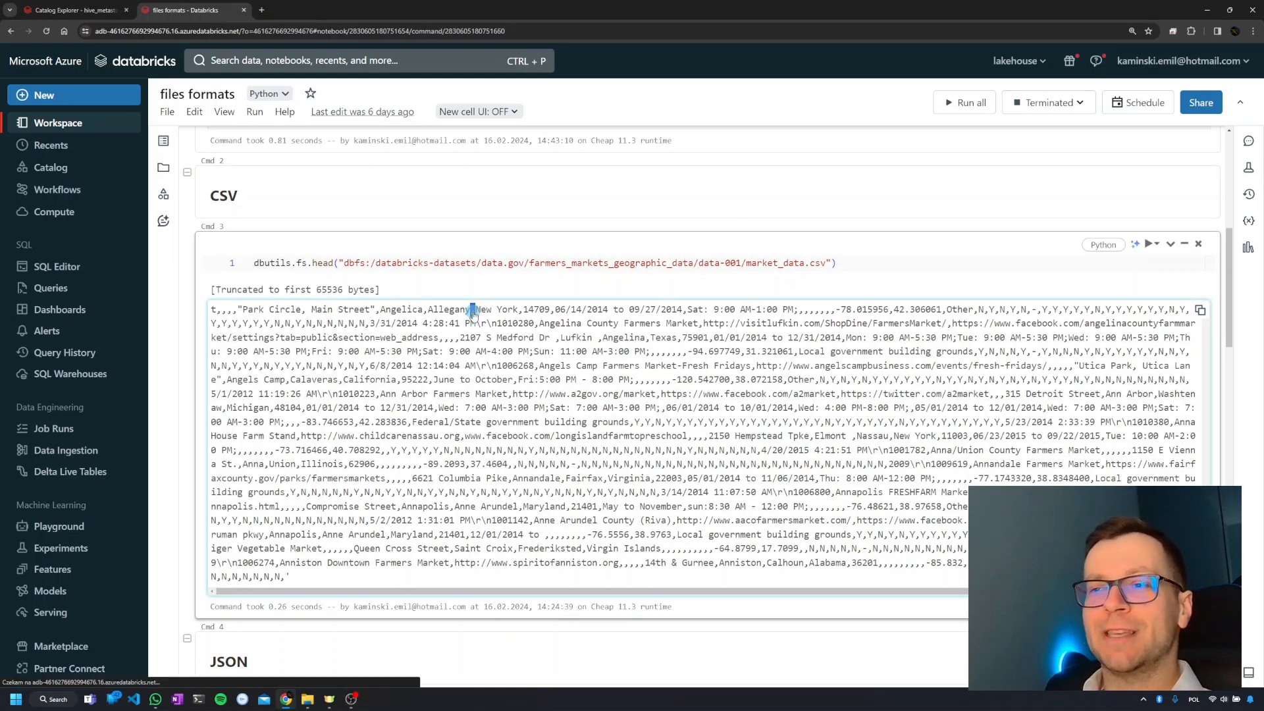
click(473, 312)
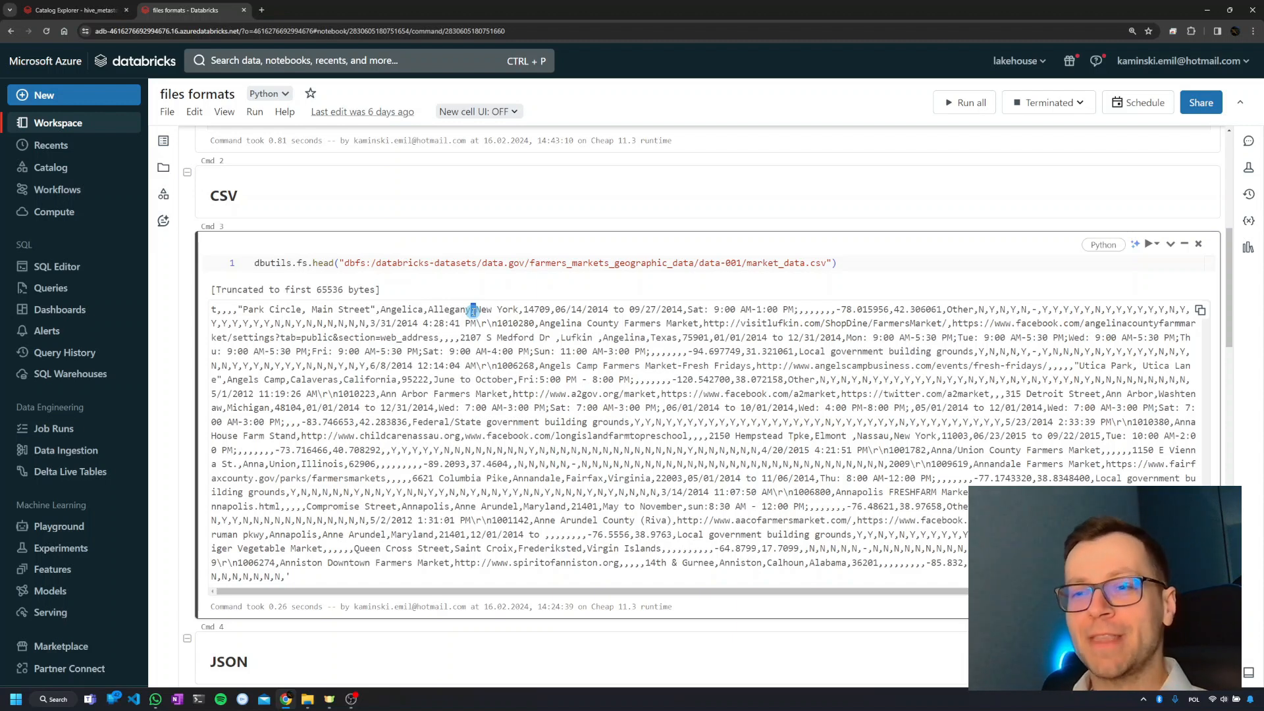
scroll(475, 316, down, 3)
scroll(456, 443, down, 1)
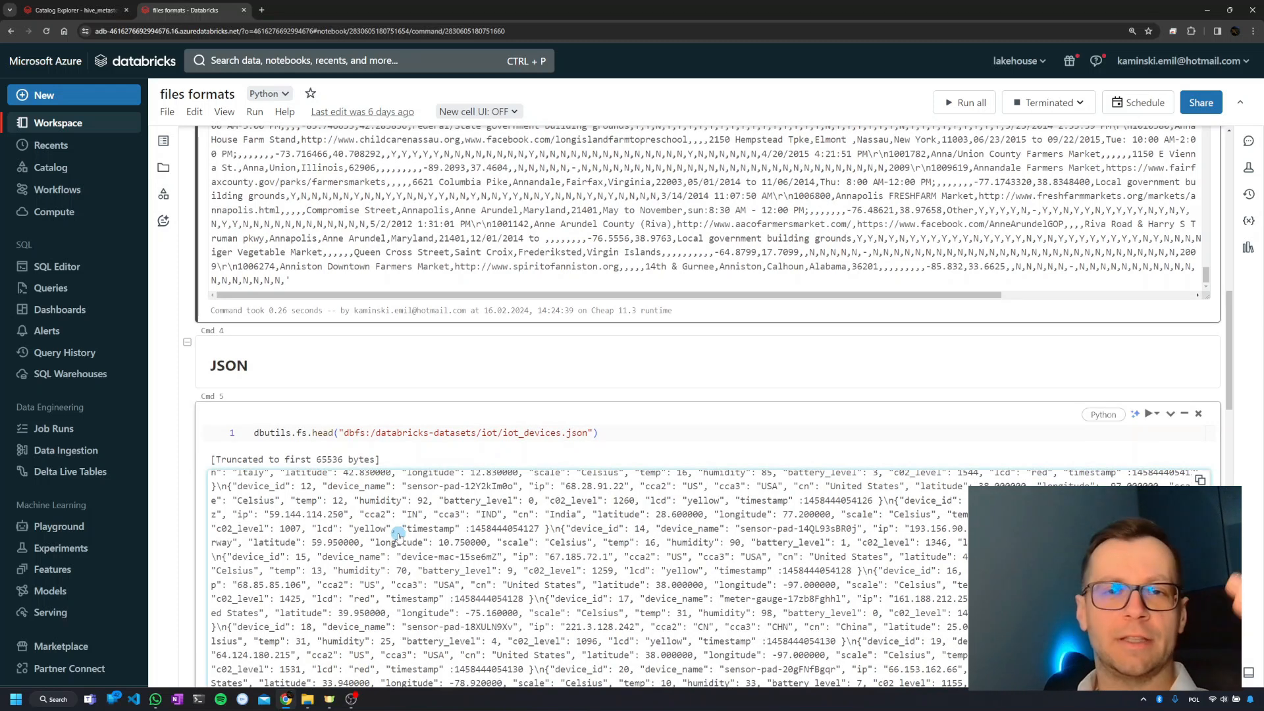
scroll(407, 539, up, 1)
scroll(407, 539, up, 1)
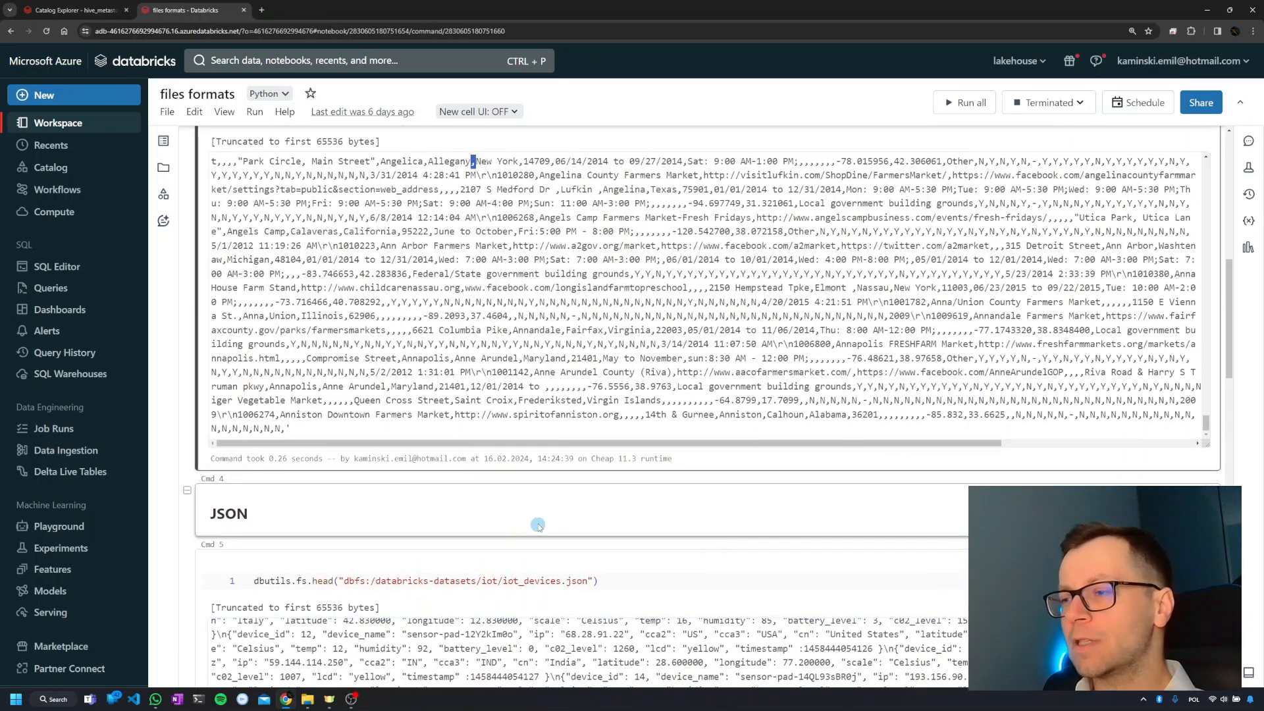
scroll(515, 518, down, 3)
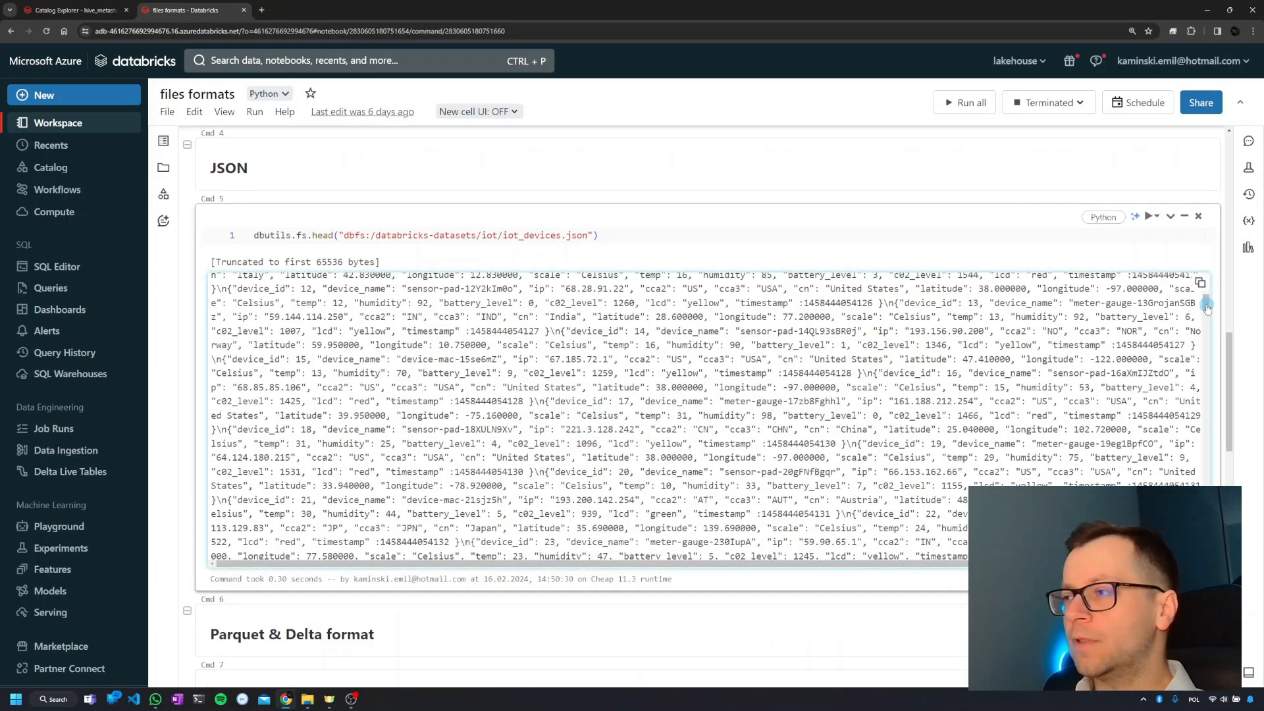
drag(1207, 307, 1206, 272)
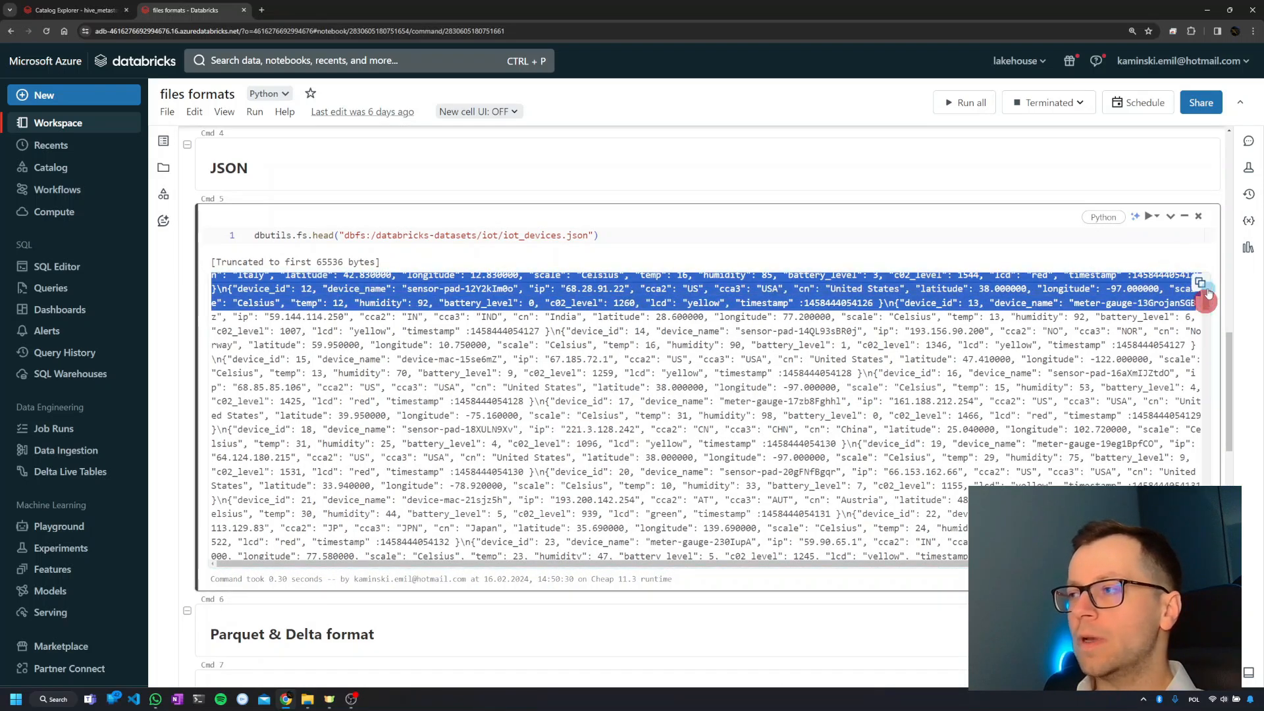
click(1021, 285)
scroll(1021, 285, up, 2)
scroll(865, 423, up, 5)
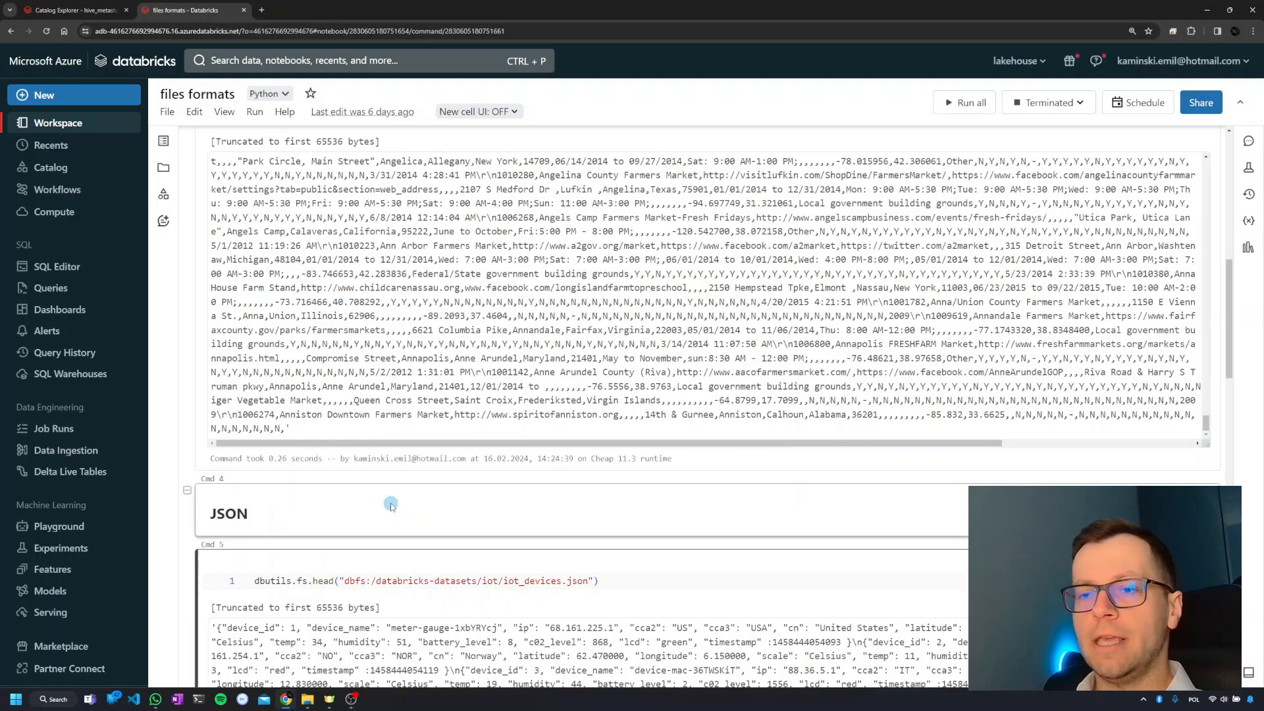
scroll(592, 436, down, 3)
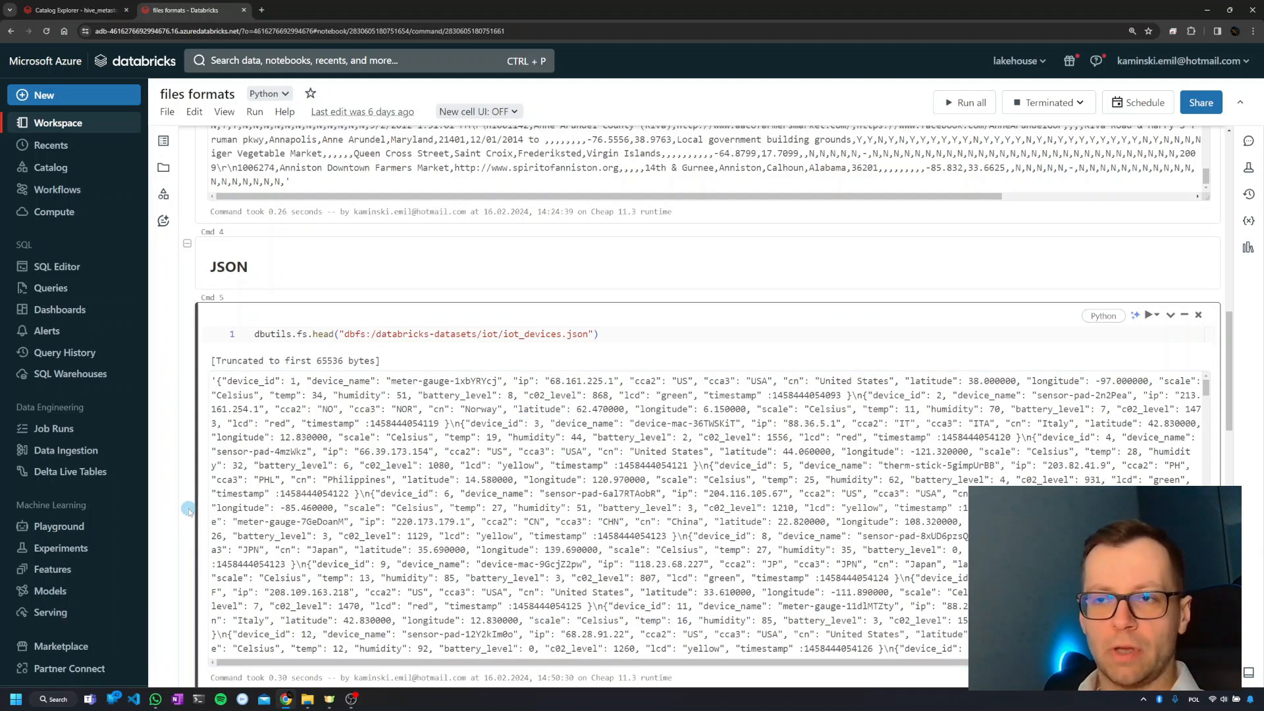
scroll(188, 509, down, 1)
scroll(189, 509, down, 1)
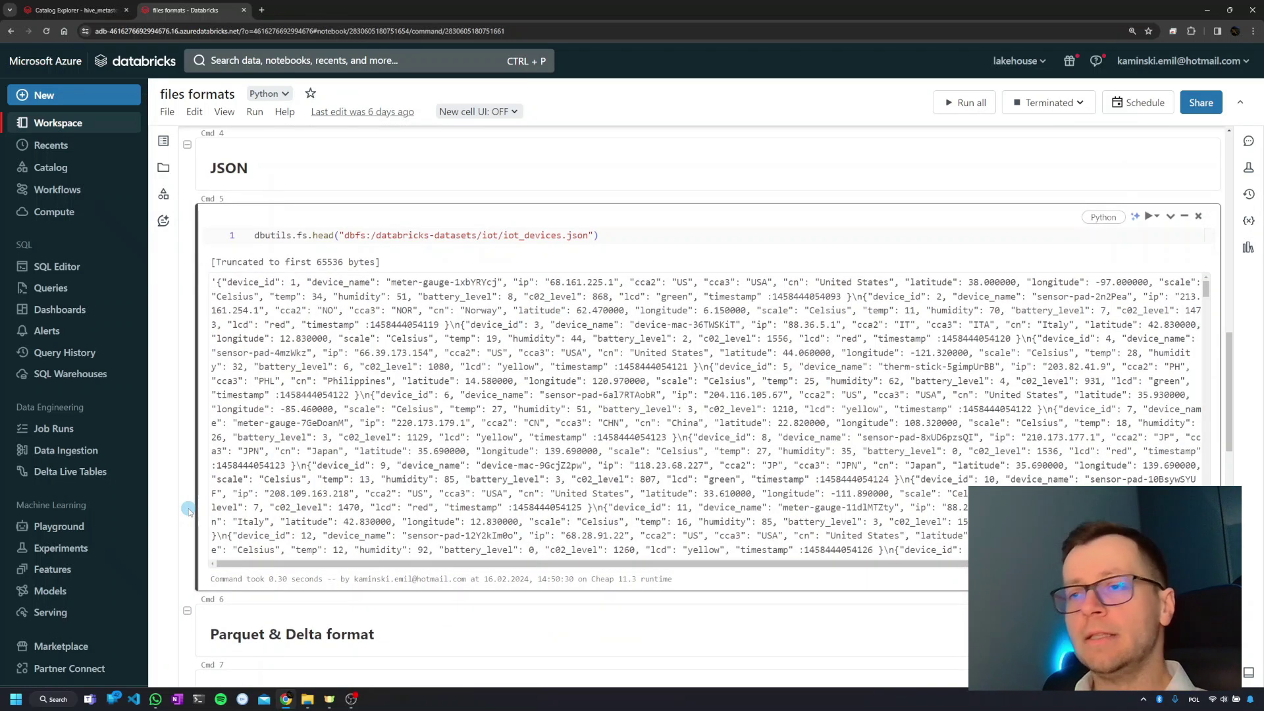
scroll(188, 508, down, 3)
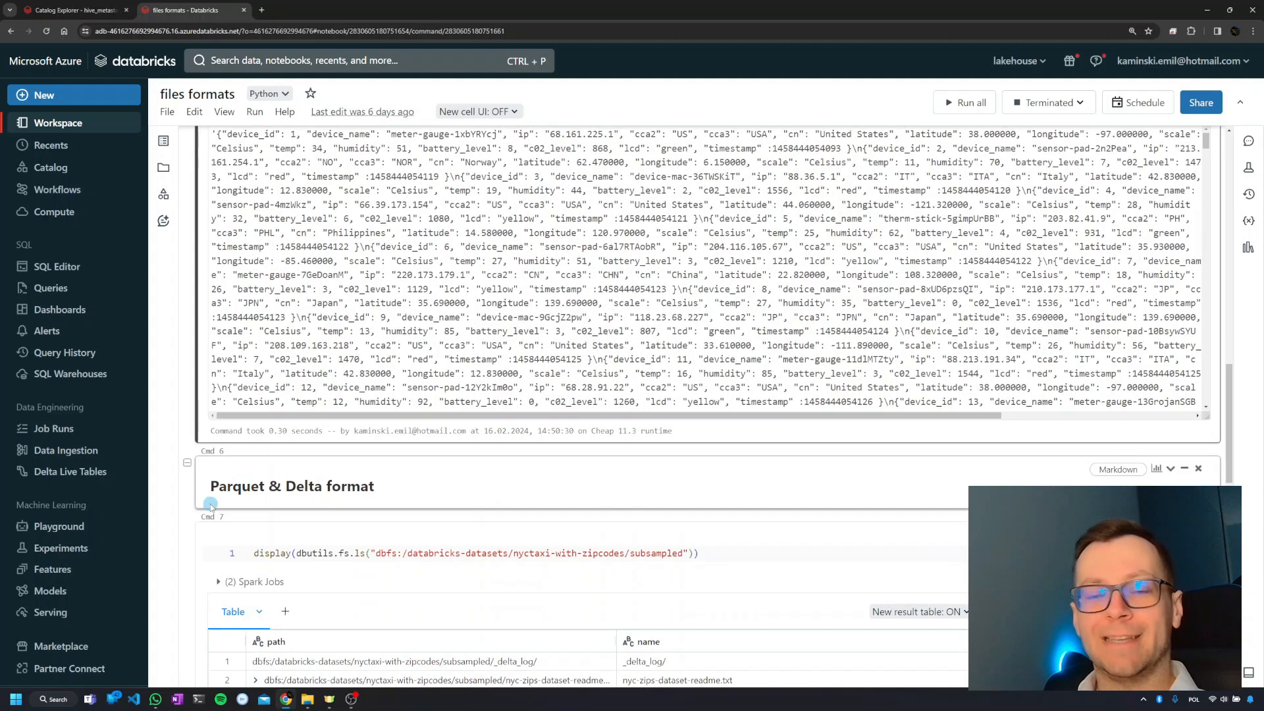
scroll(210, 504, down, 2)
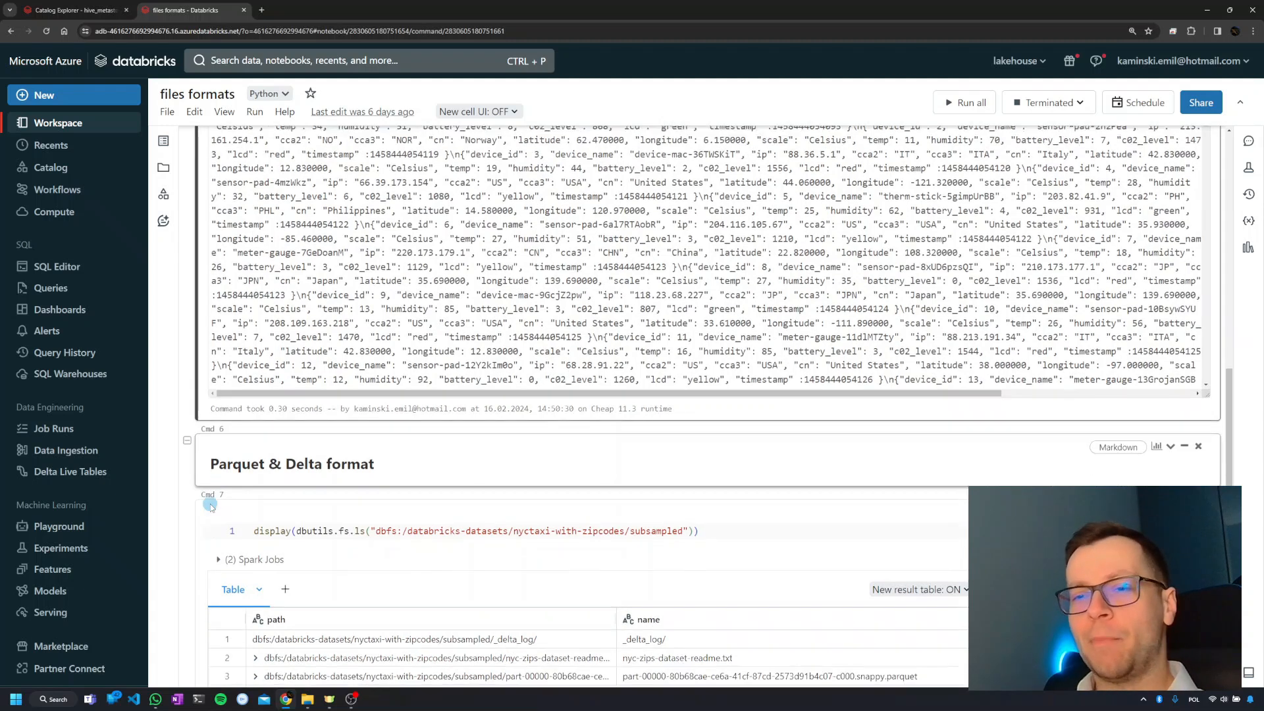
scroll(188, 528, down, 3)
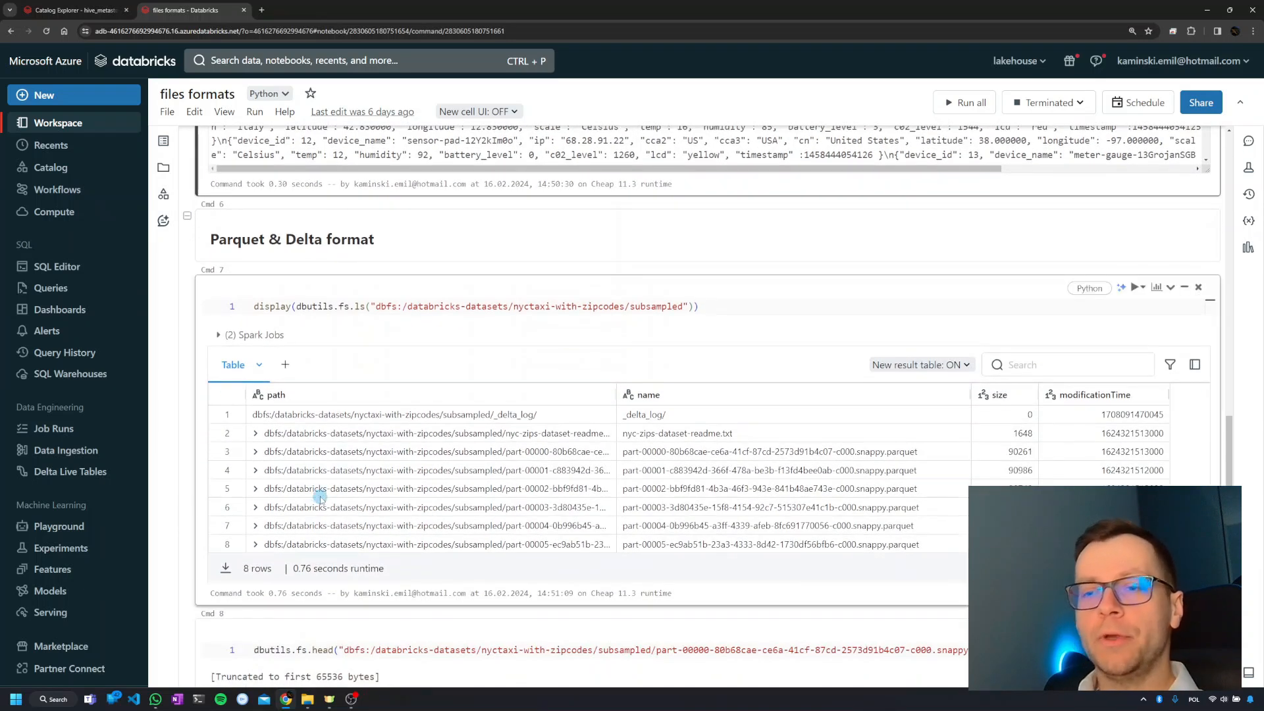
scroll(296, 490, down, 4)
scroll(694, 617, down, 2)
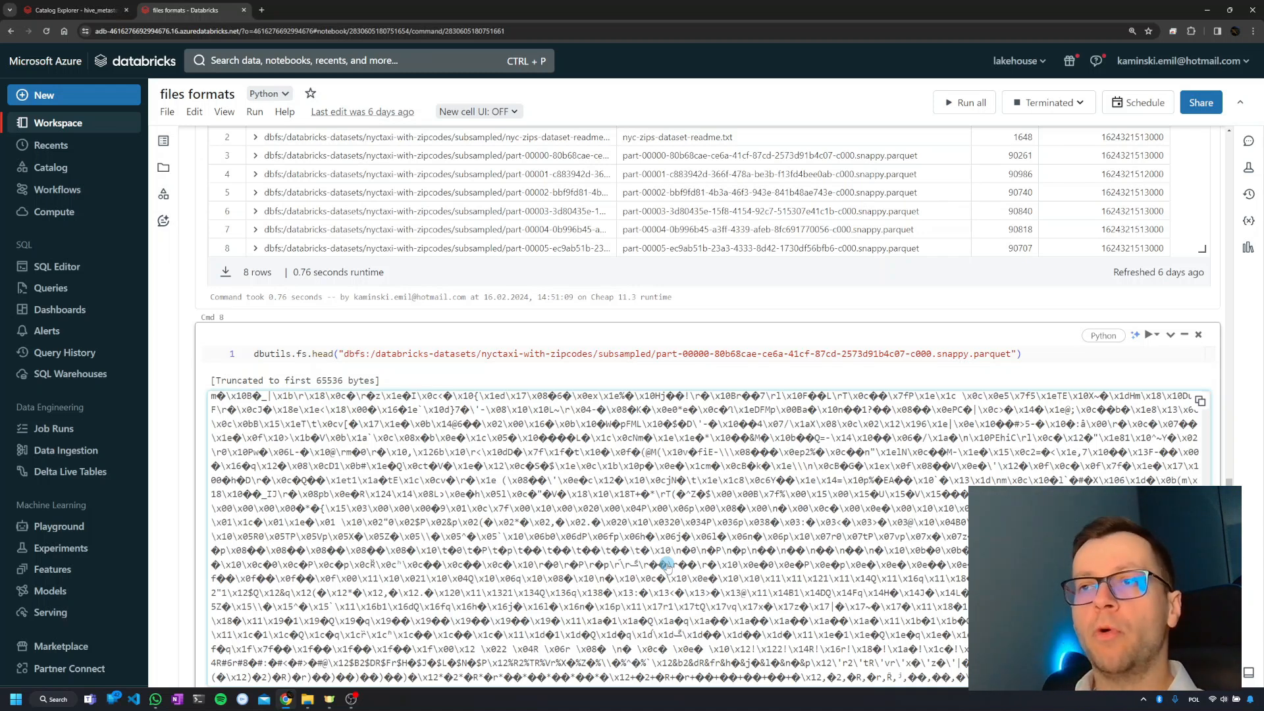
scroll(668, 564, up, 2)
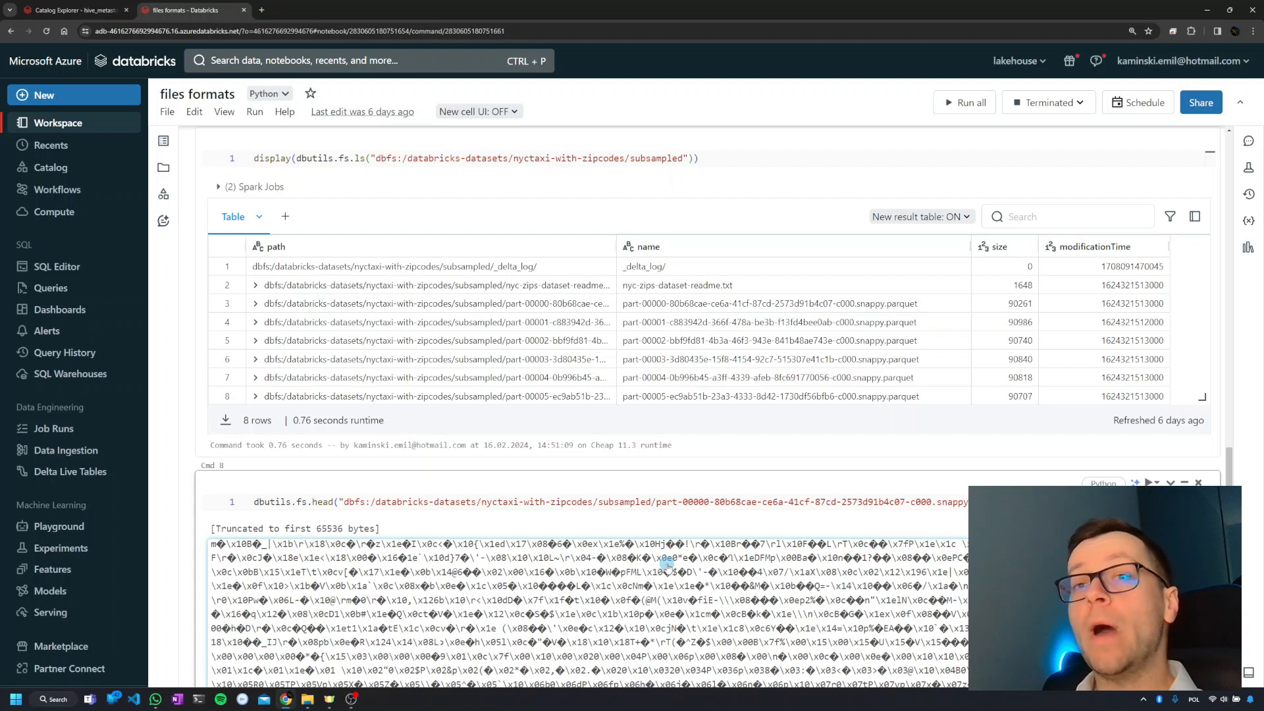
scroll(668, 565, up, 1)
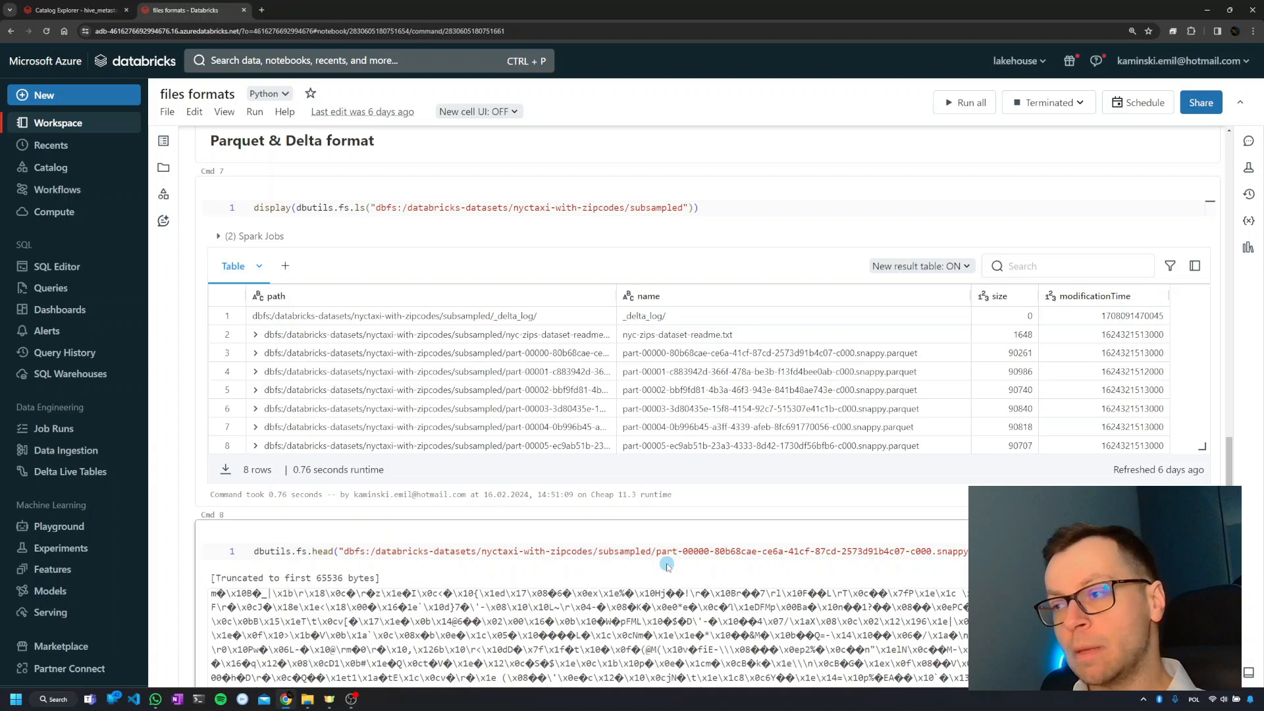
mouse_move(652, 335)
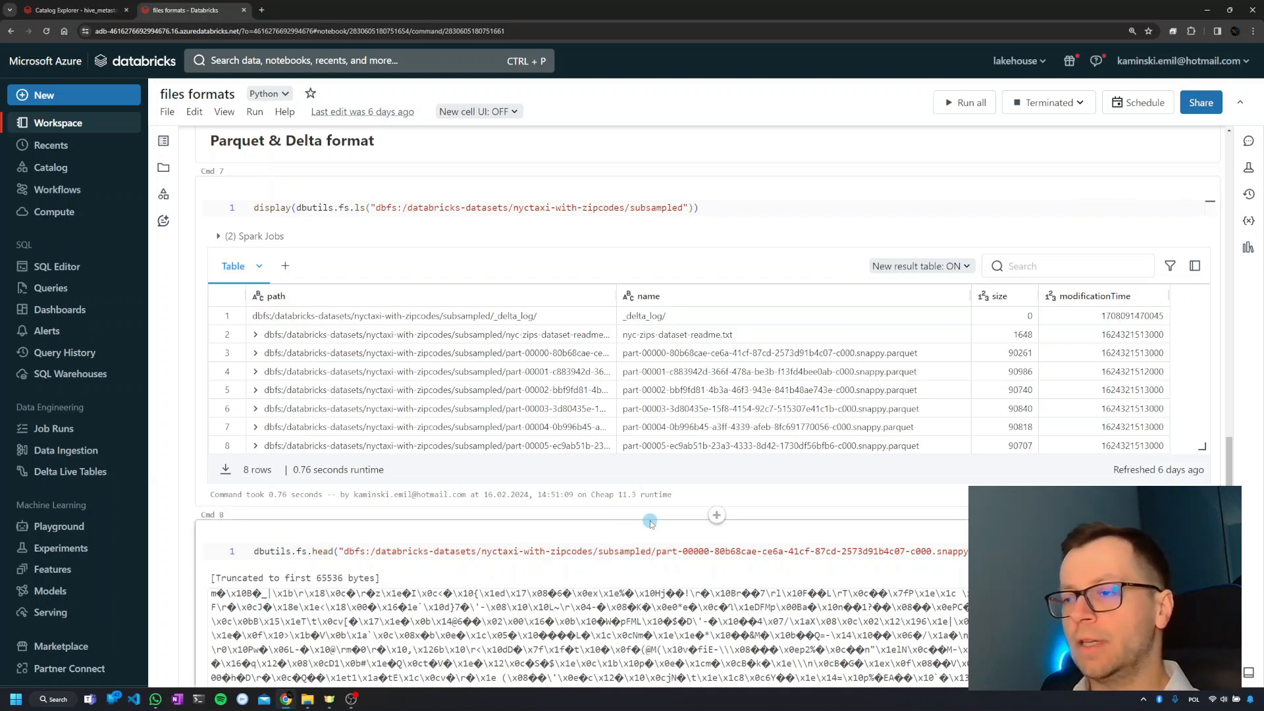
scroll(650, 521, down, 2)
scroll(651, 522, down, 1)
scroll(647, 553, down, 2)
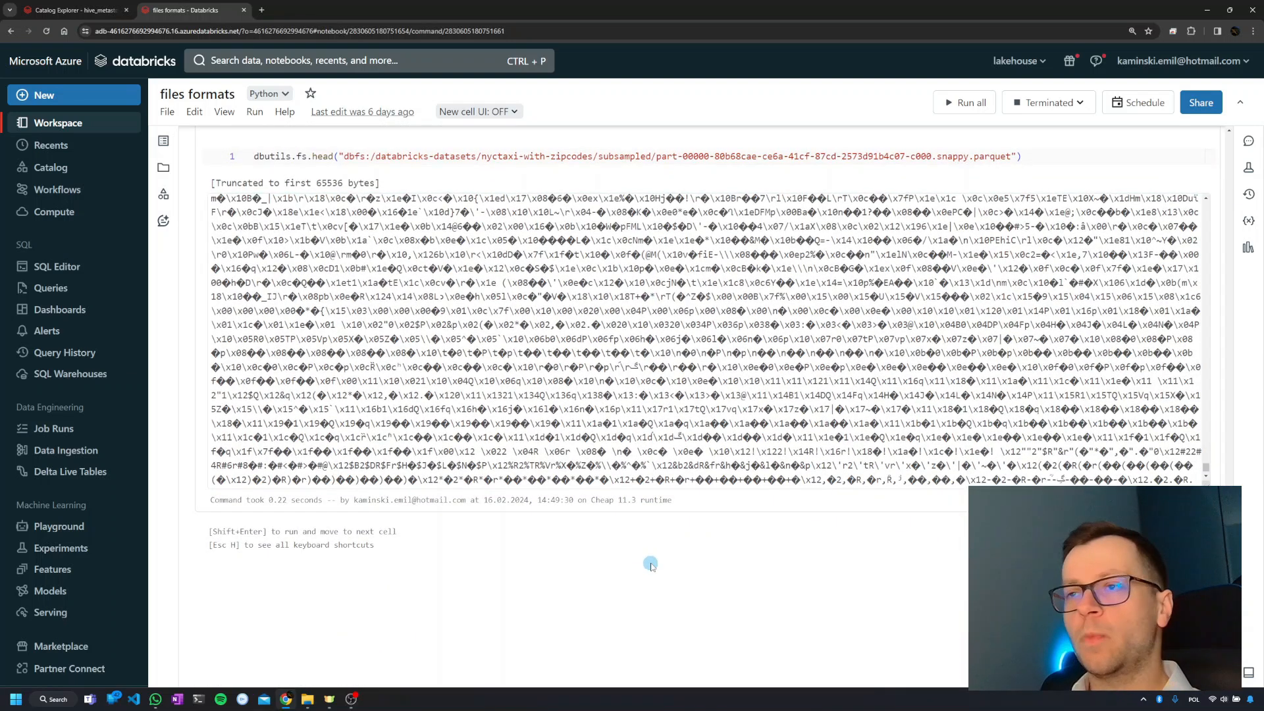
scroll(650, 564, up, 2)
scroll(643, 474, up, 1)
scroll(633, 376, up, 2)
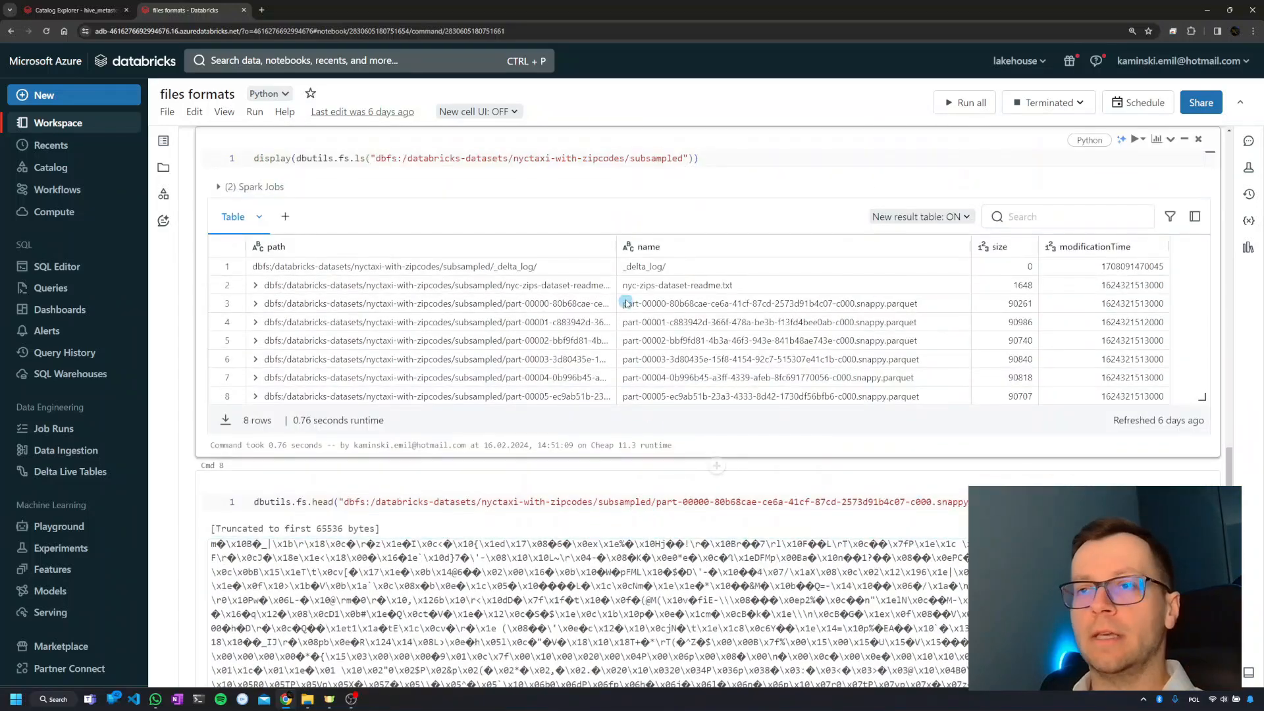
scroll(625, 303, up, 1)
scroll(553, 306, up, 2)
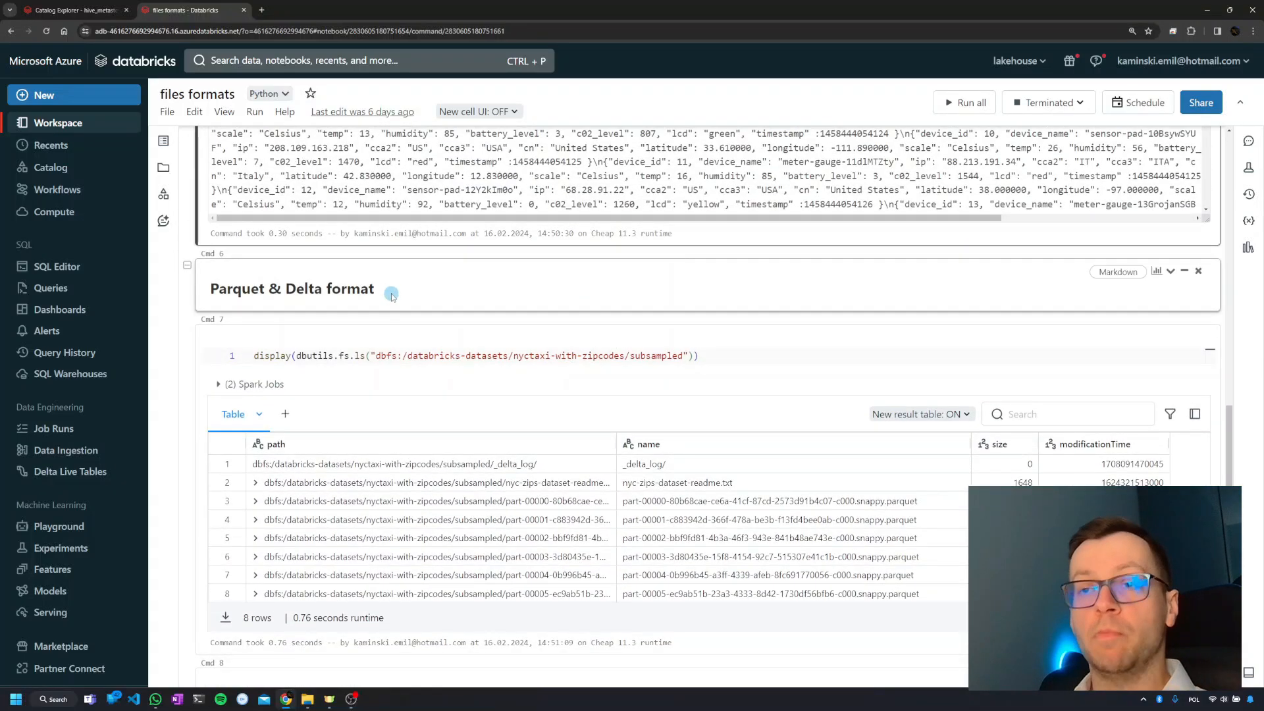